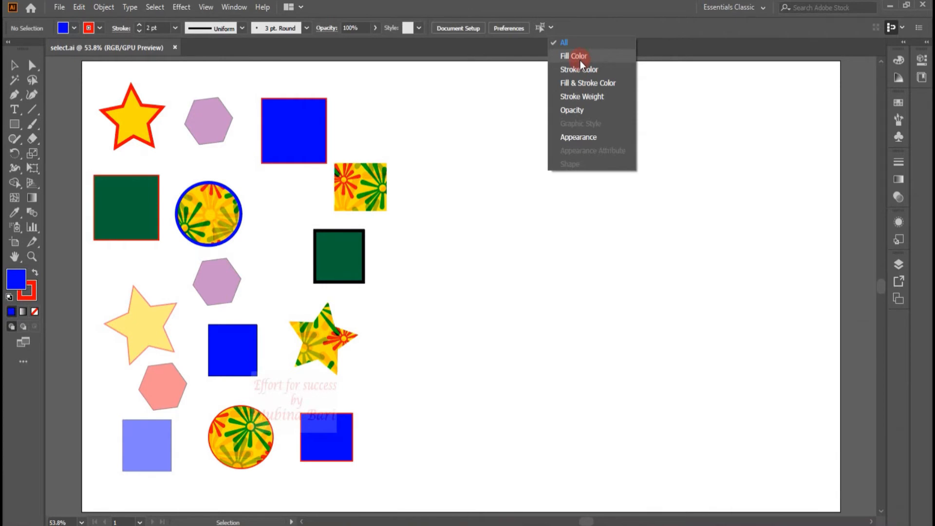
- Select the blue square at the top and all other objects with the same fill color
click(473, 118)
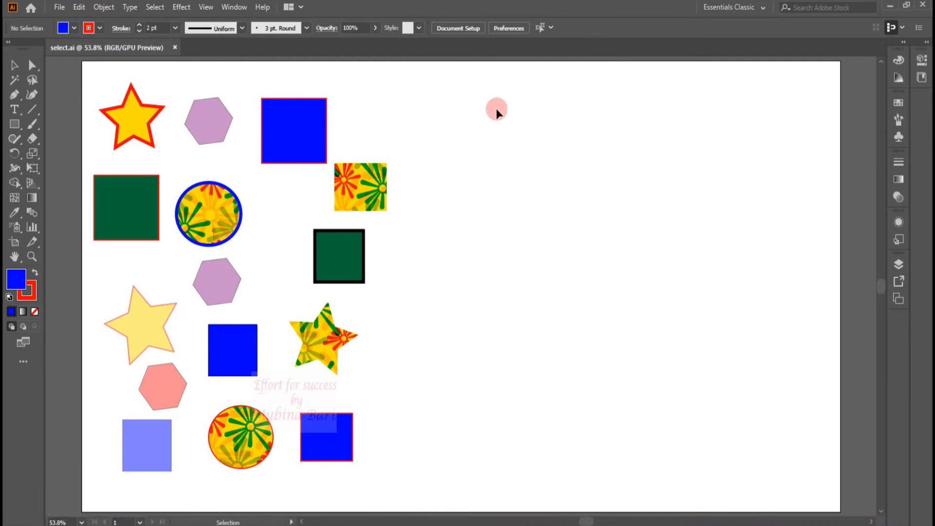
click(313, 121)
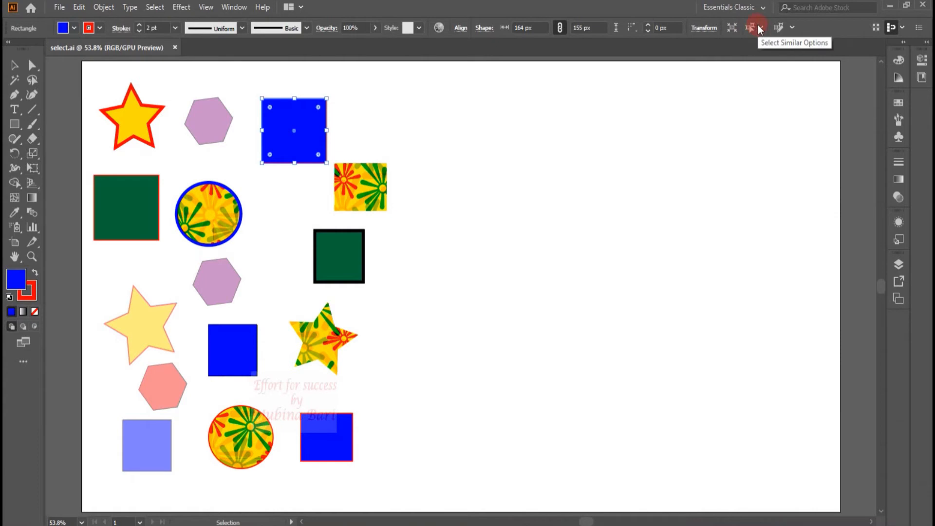
click(760, 27)
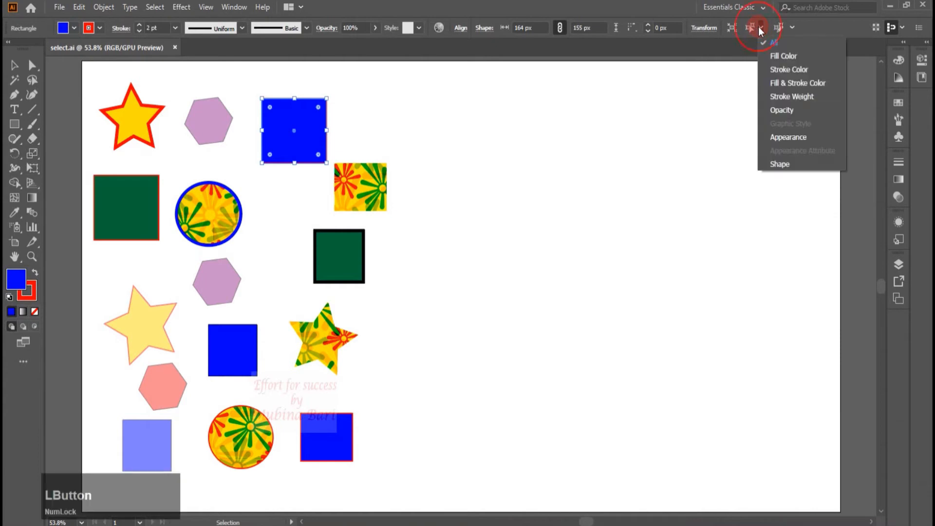
click(777, 58)
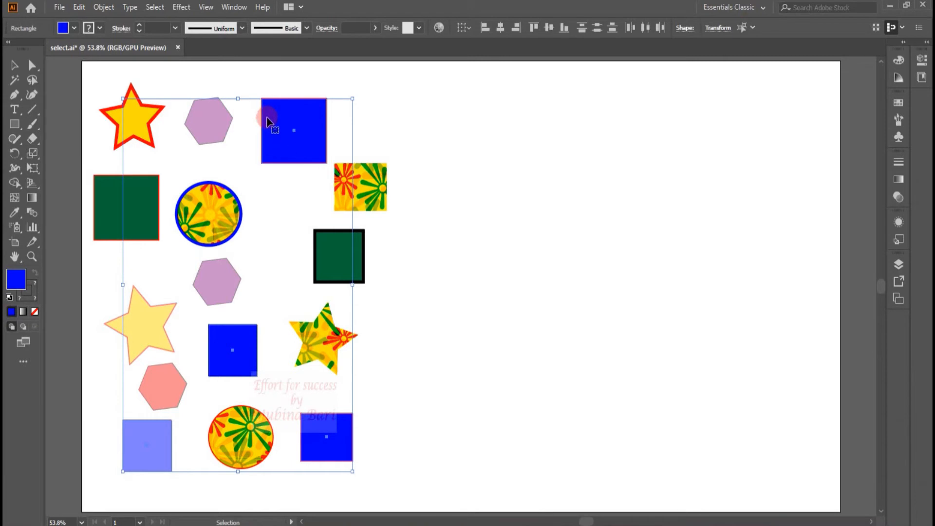
- Drag the matched blue objects aside, undo the move, and clear the selection
drag(308, 112, 597, 105)
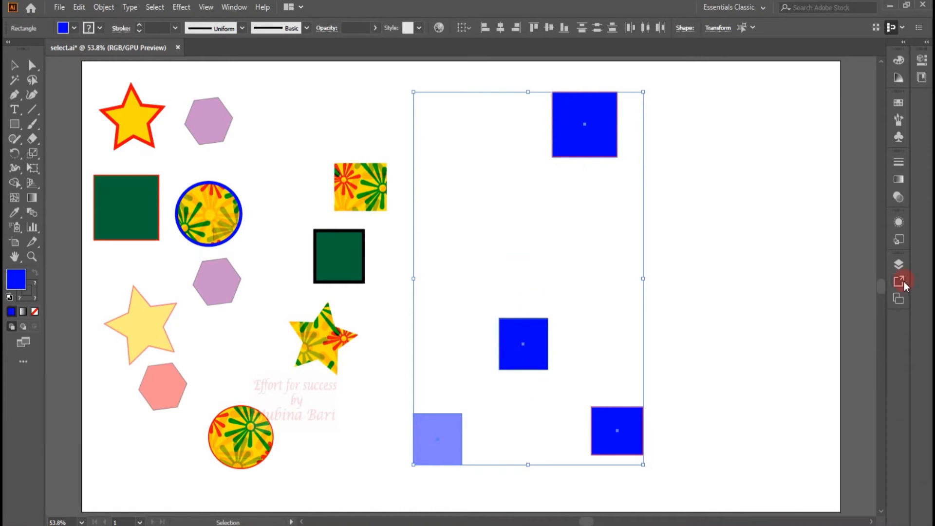
key(ctrl+z)
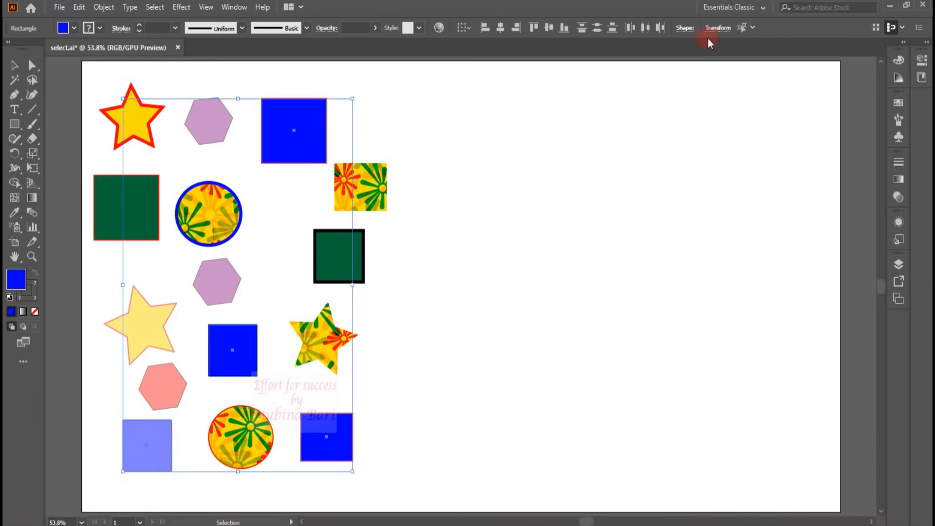
click(753, 28)
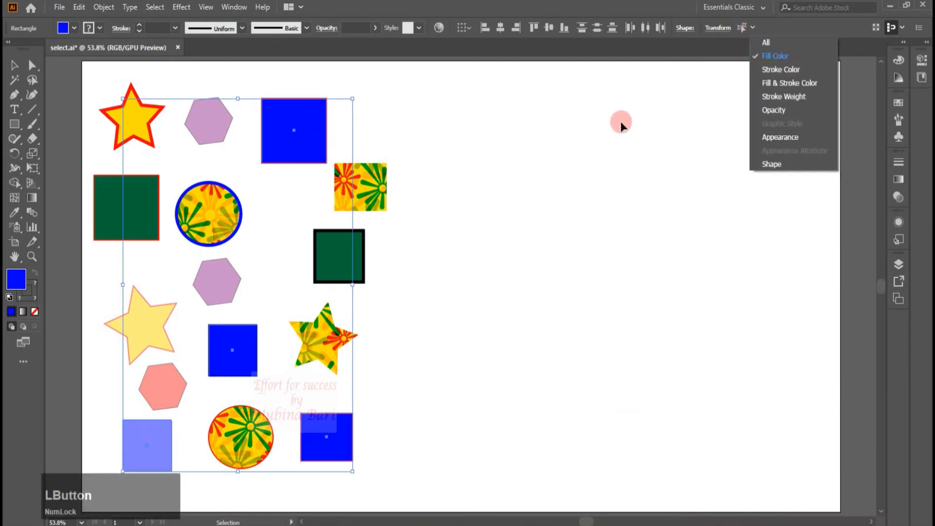
click(541, 144)
click(453, 167)
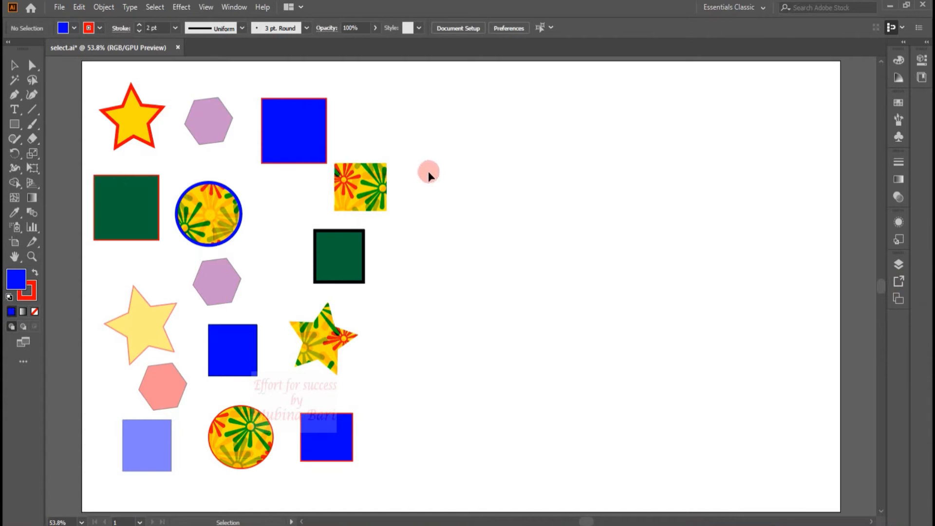
- Select the top blue square and all objects sharing its stroke color
click(306, 162)
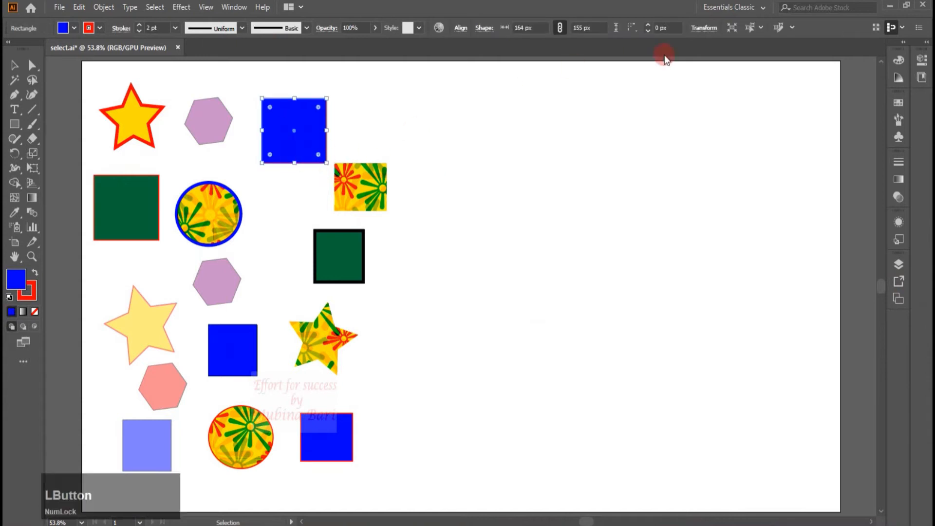
click(759, 27)
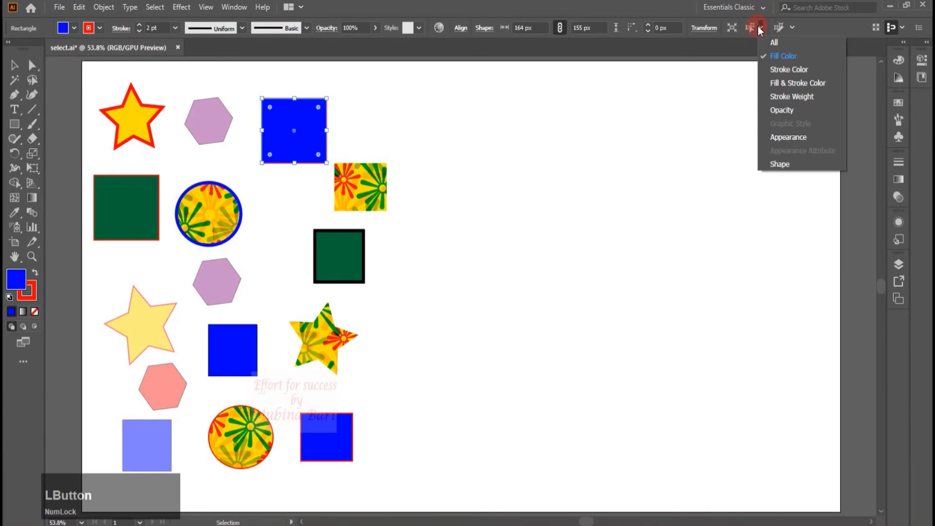
click(770, 70)
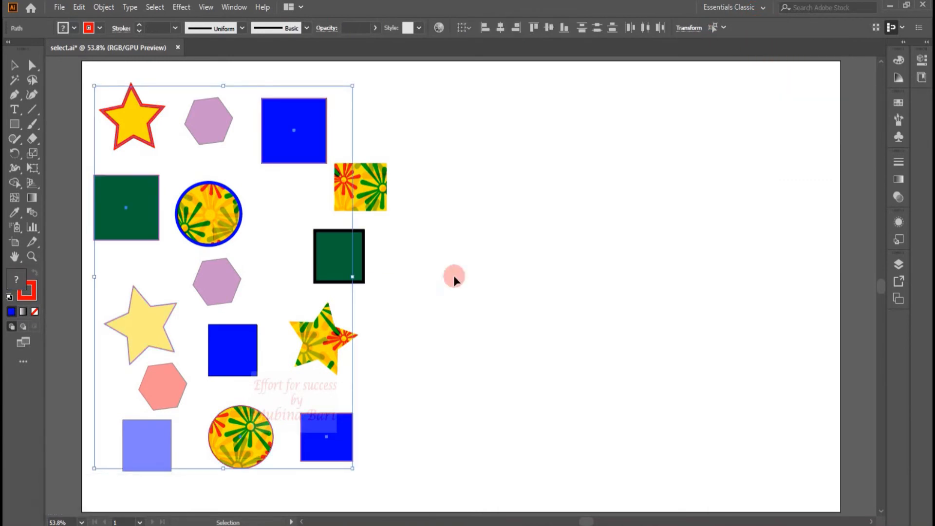
- Move the red-stroked objects aside to check them, undo the move, and deselect
mouse_move(298, 138)
mouse_down()
mouse_move(423, 124)
mouse_move(623, 123)
mouse_up()
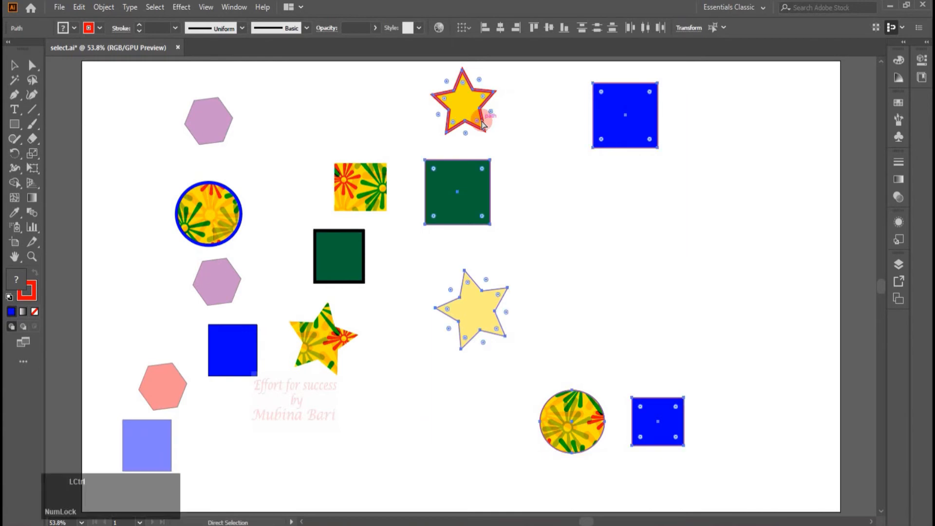
key(ctrl+z)
click(481, 118)
- Select the top blue square together with all objects matching both its fill and stroke color
click(552, 28)
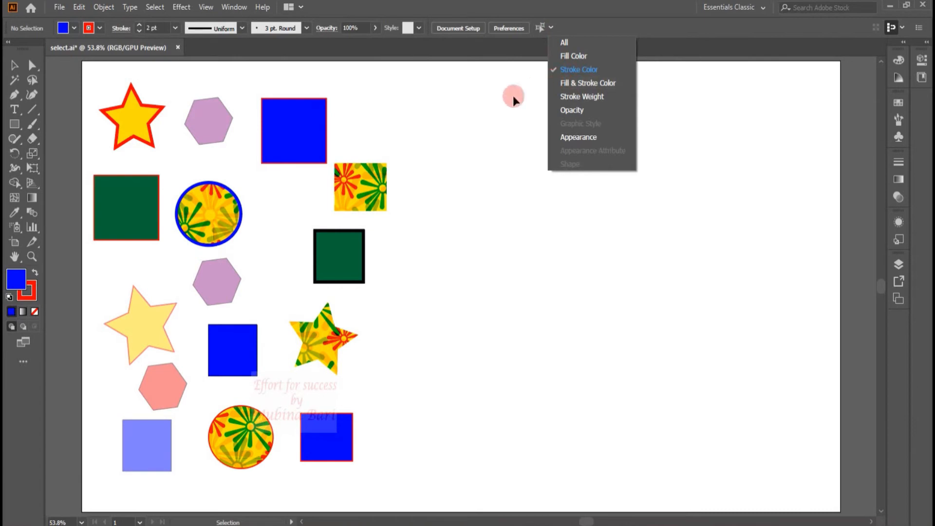
click(306, 161)
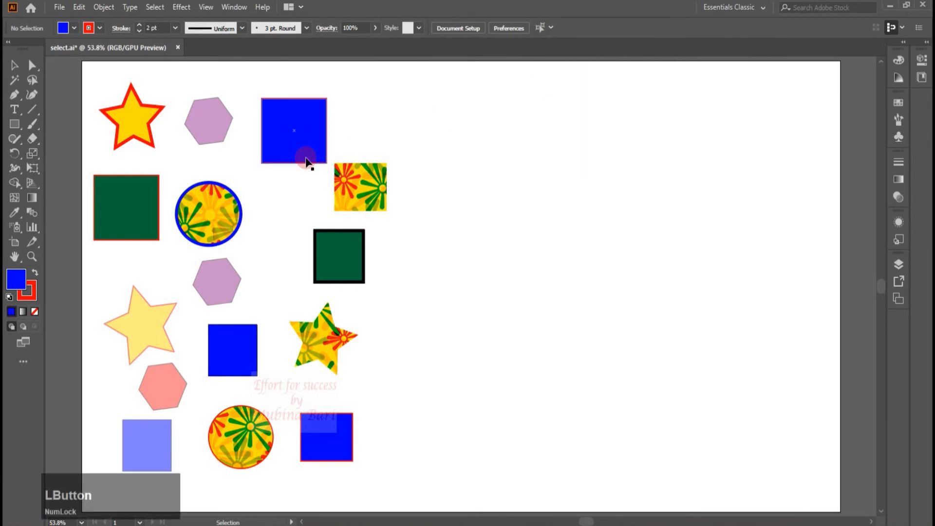
click(306, 137)
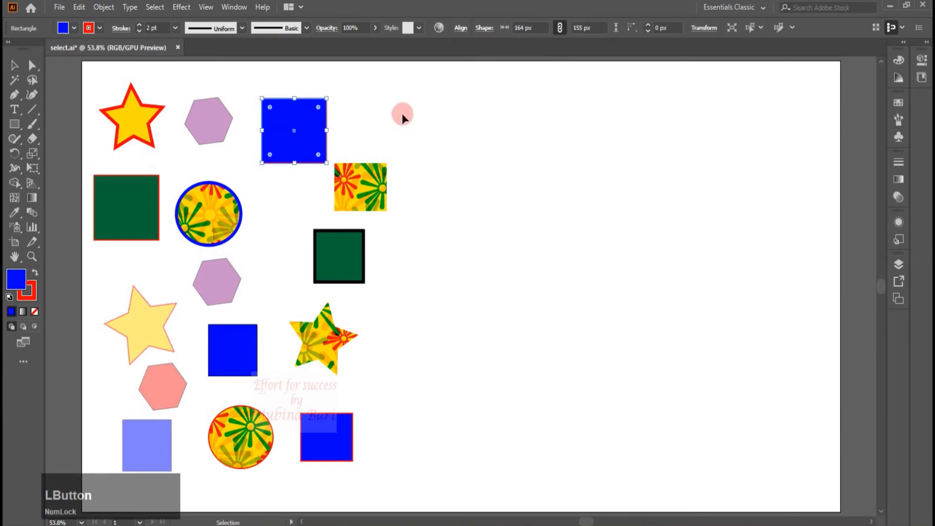
click(759, 28)
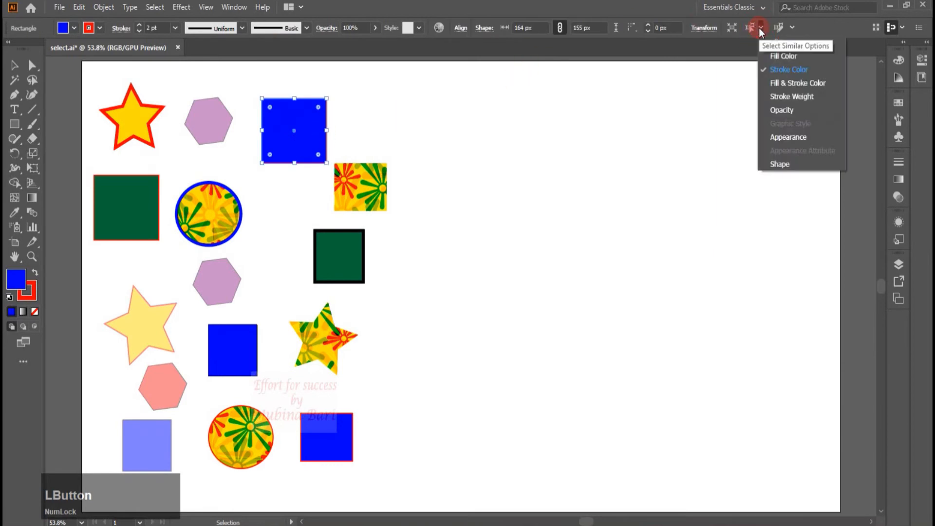
click(766, 84)
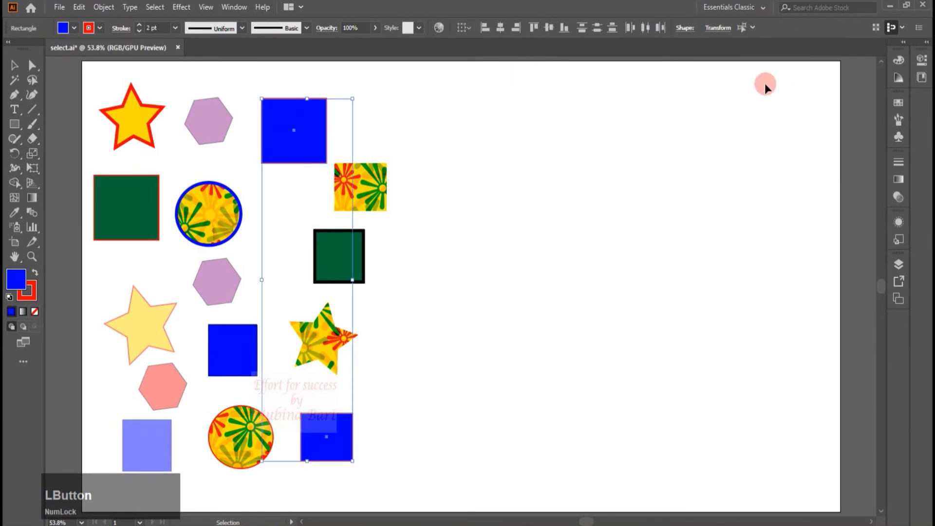
- Drag the matching squares aside, undo the move, and deselect them
drag(289, 147, 526, 112)
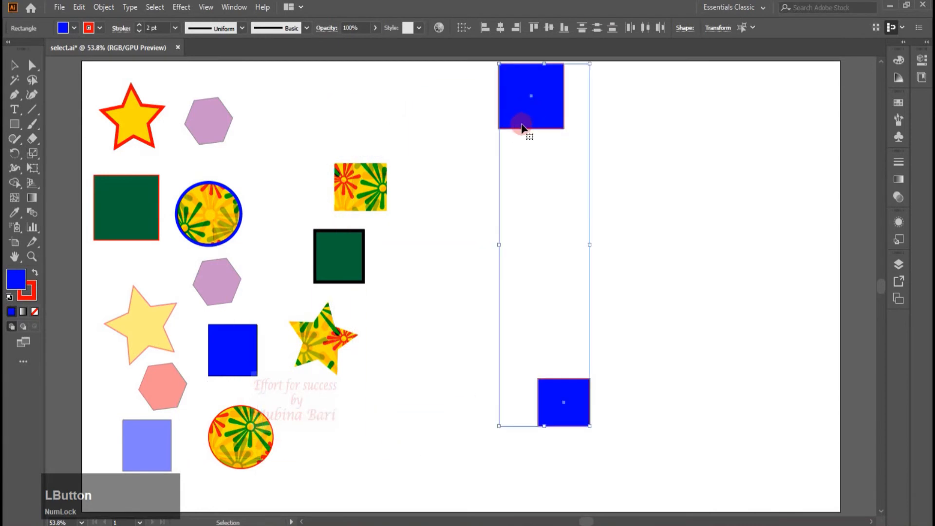
click(573, 418)
key(ctrl+z)
click(583, 51)
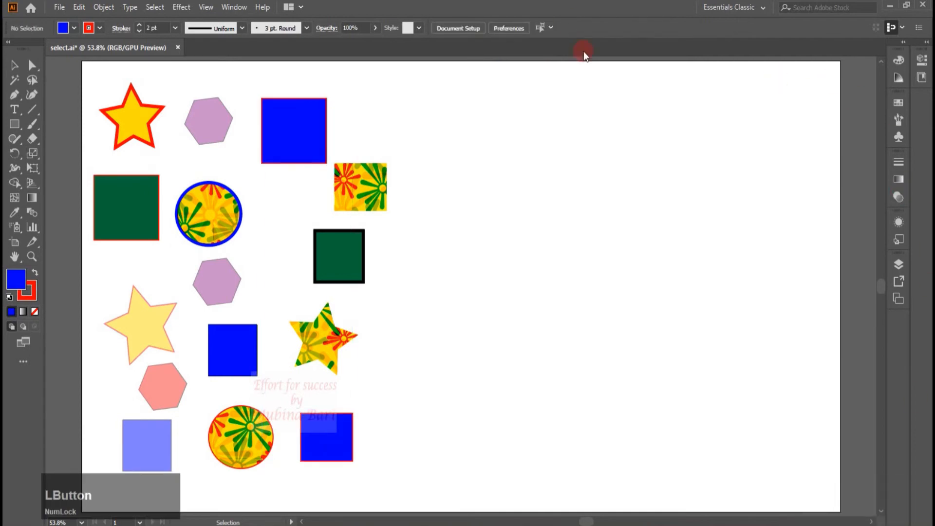
- Select the blue-outlined circle and all objects with the same stroke weight
click(552, 27)
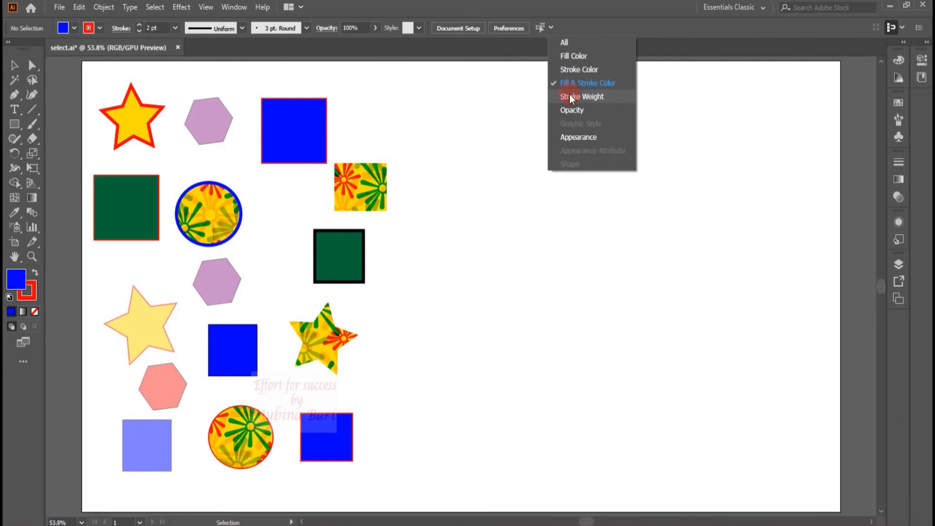
click(246, 211)
click(227, 217)
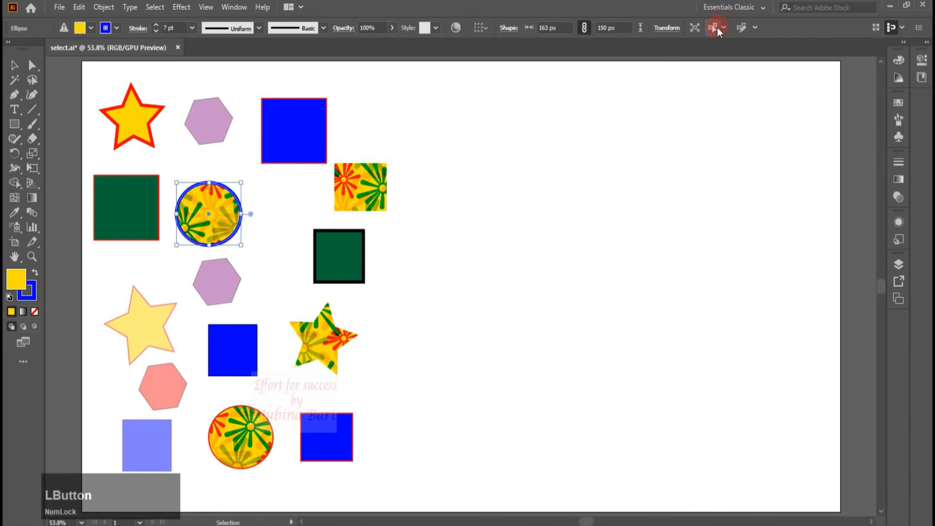
click(721, 28)
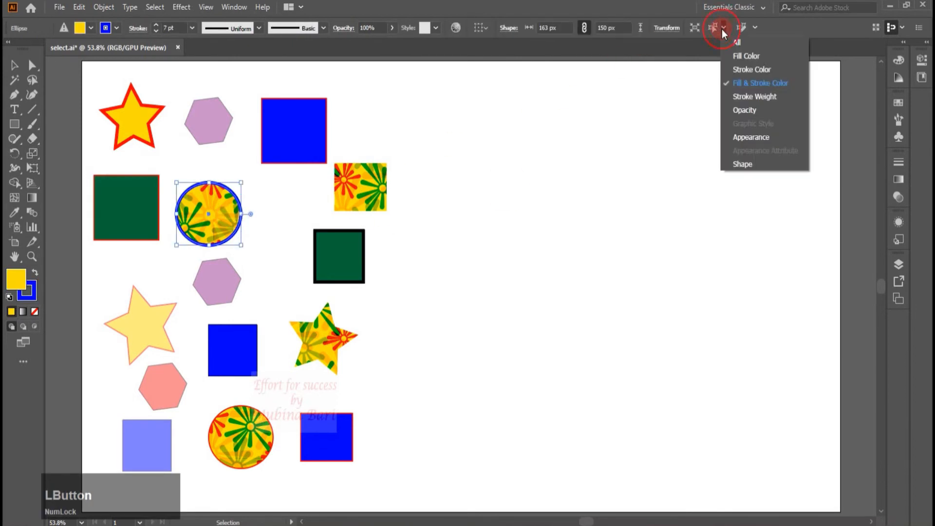
click(754, 96)
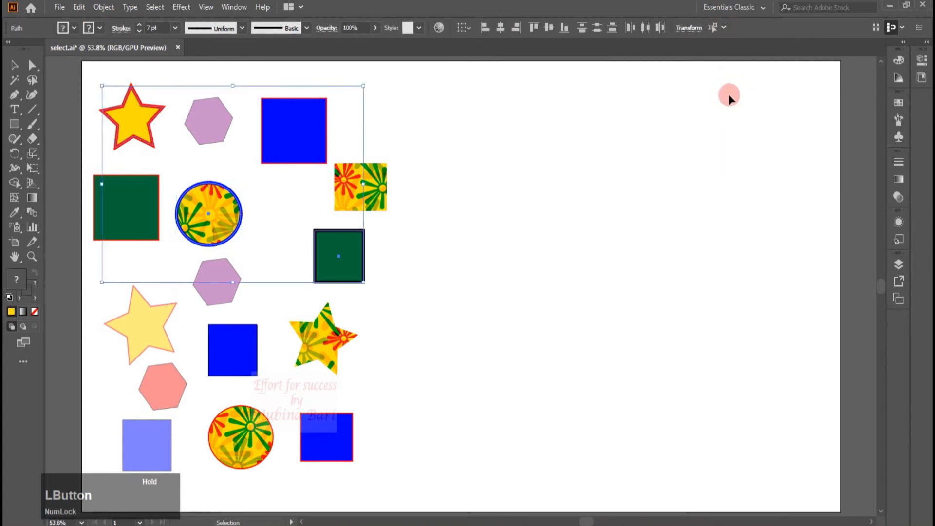
- Move the same-weight objects aside, undo the move, and clear the selection
drag(227, 215, 592, 240)
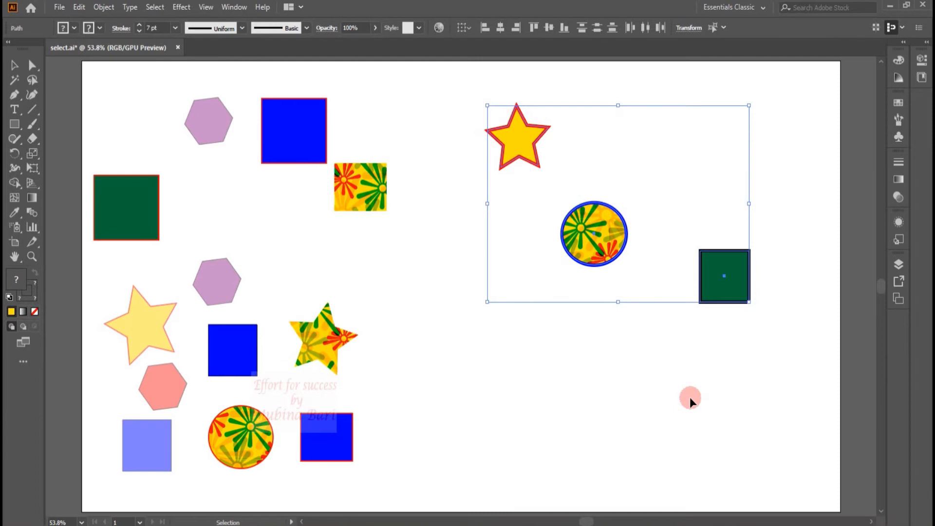
key(ctrl+z)
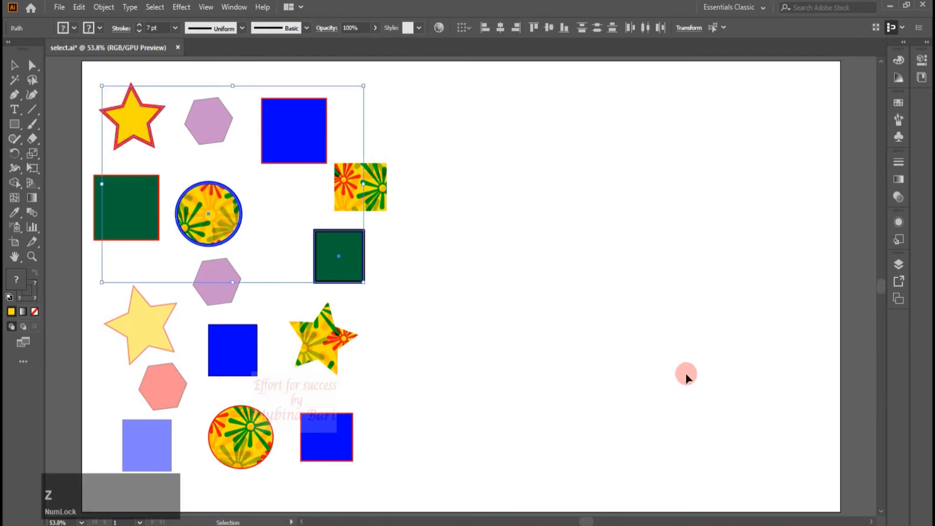
click(662, 292)
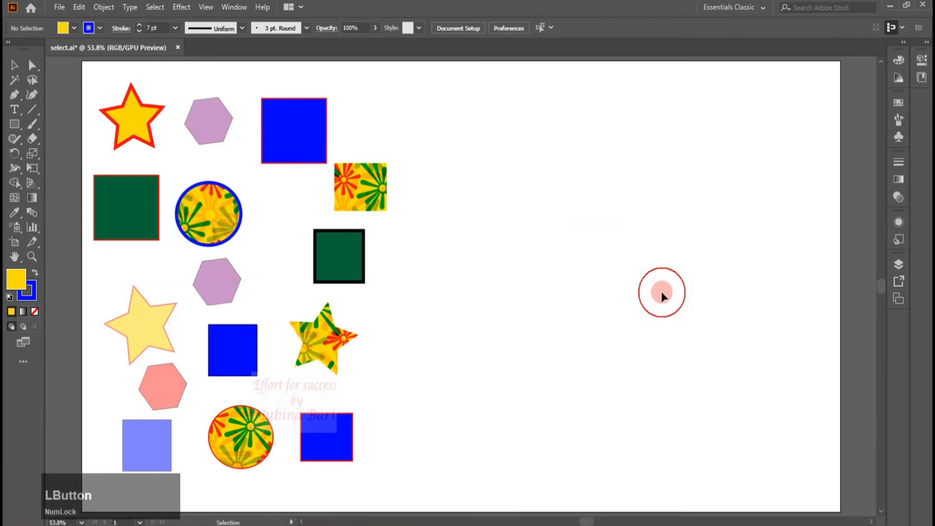
- Select the top purple hexagon and all objects with the same opacity
click(551, 27)
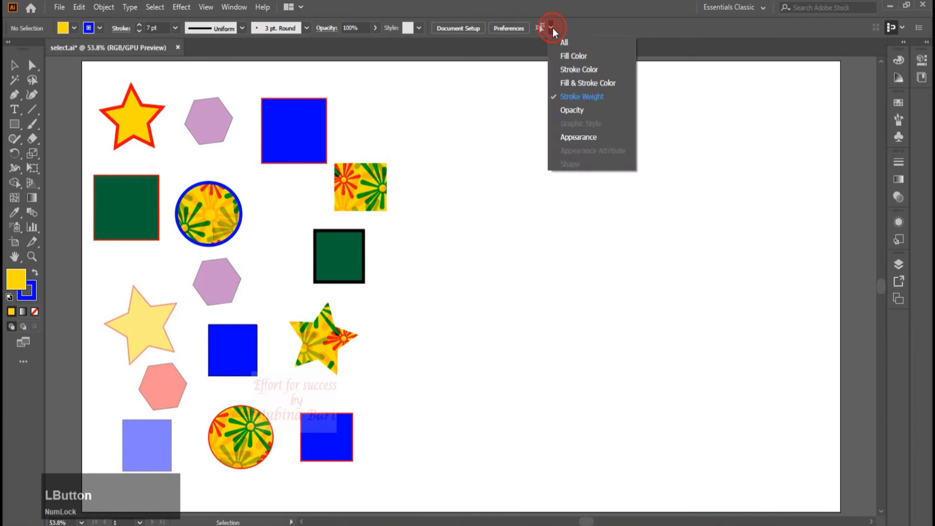
click(573, 111)
click(225, 117)
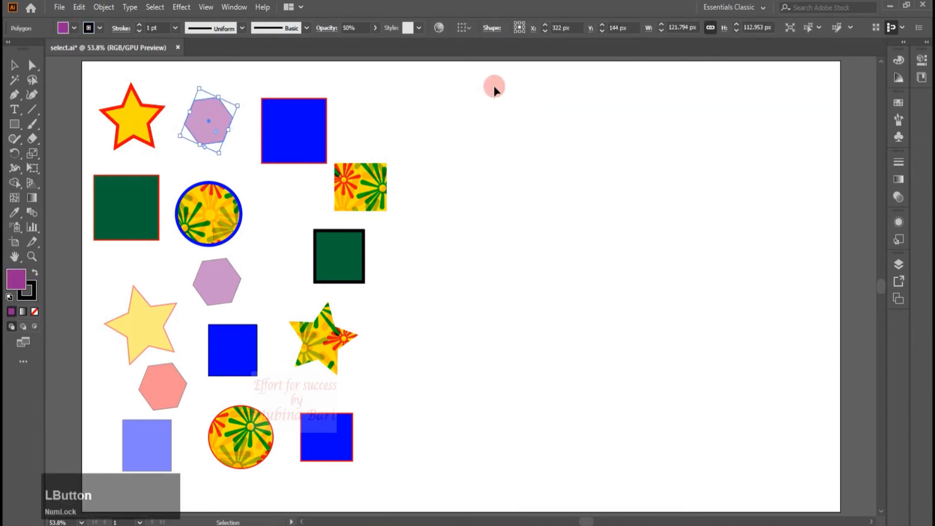
click(818, 29)
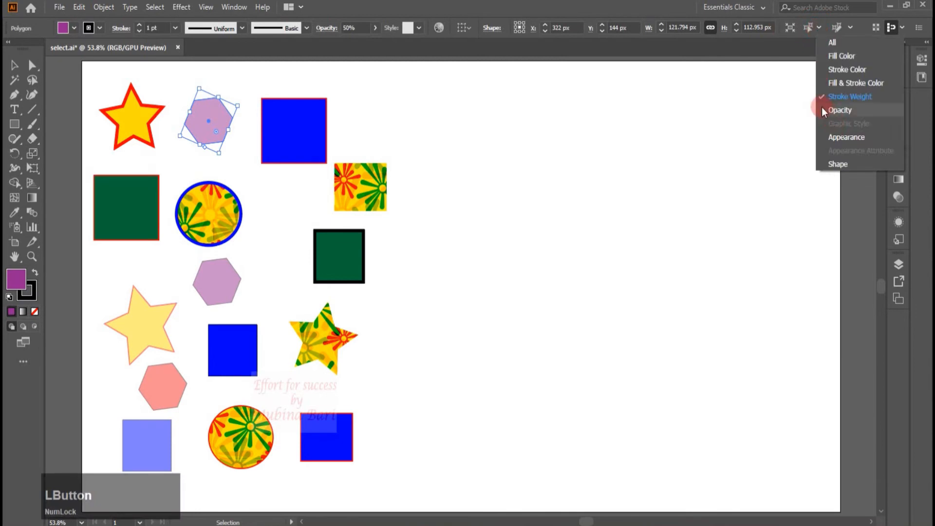
click(822, 111)
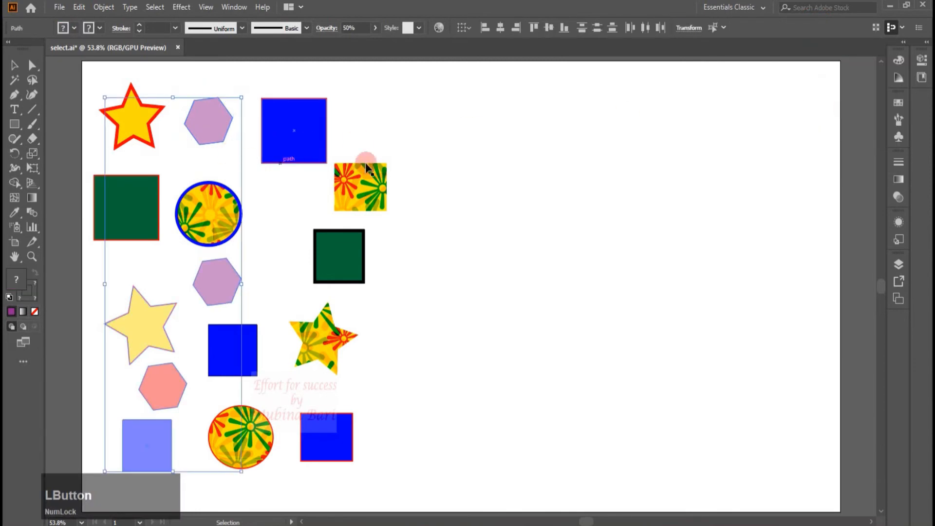
- Drag the semi-transparent objects aside, undo the move, and deselect everything
drag(205, 126, 546, 128)
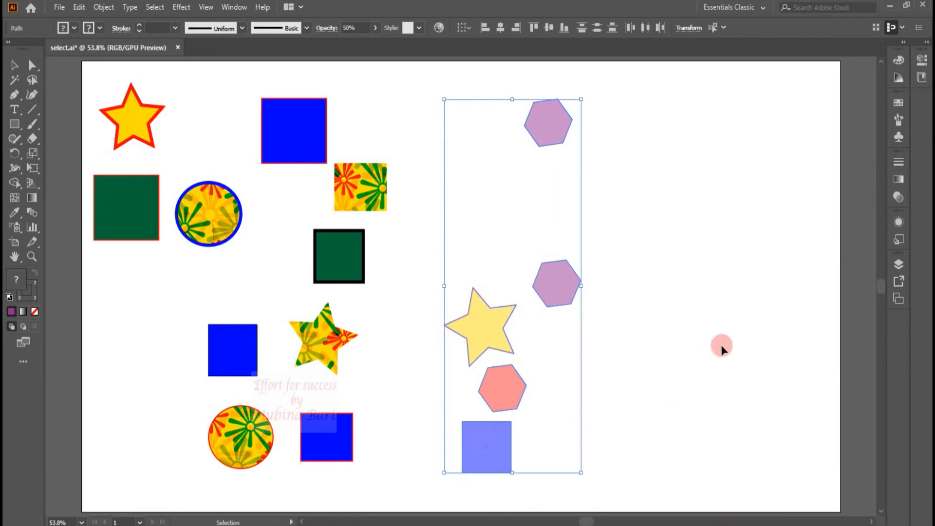
key(ctrl+z)
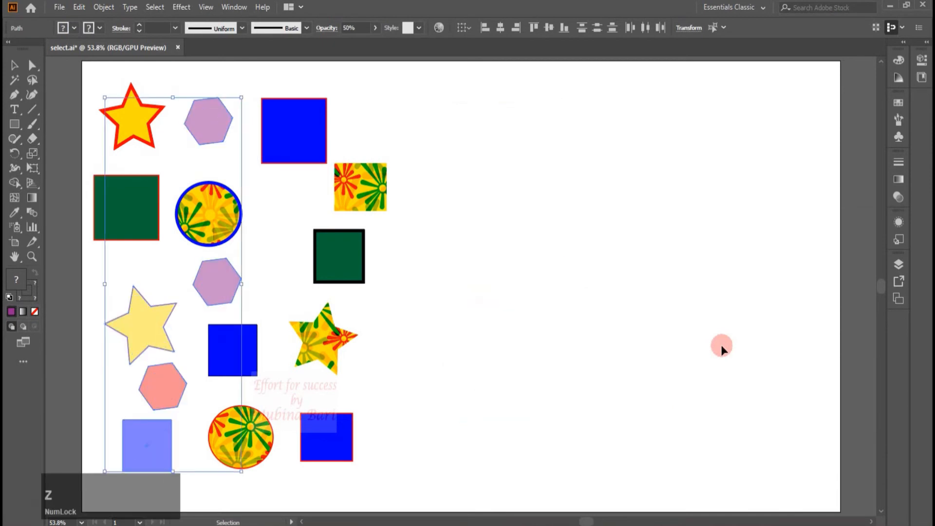
click(721, 349)
- Select the patterned yellow square and all objects sharing its graphic style using Select Similar
click(552, 26)
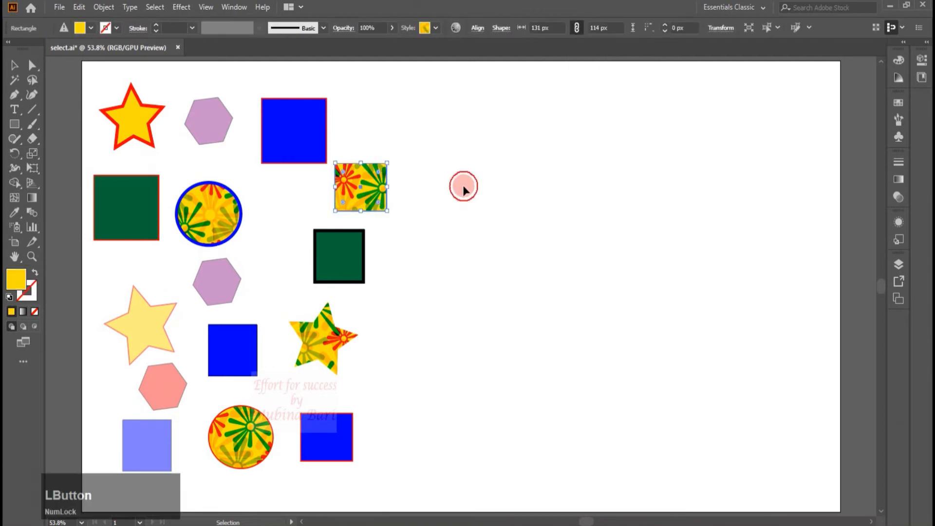
click(463, 187)
click(368, 199)
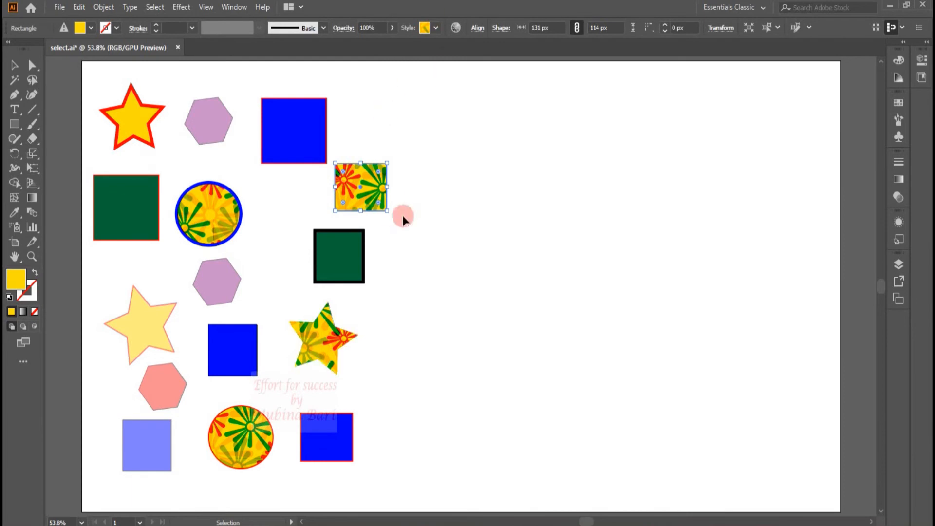
click(781, 26)
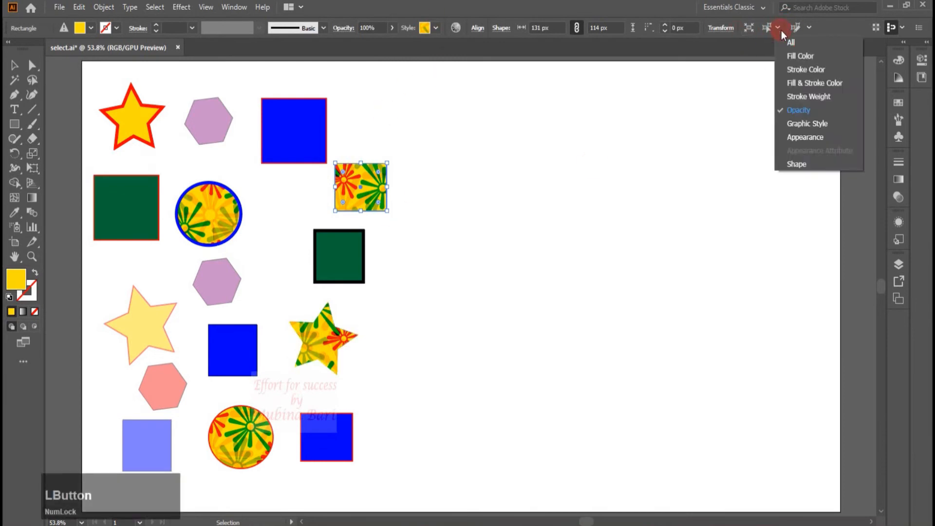
click(778, 126)
- Drag the same-style objects aside, undo the move, and deselect everything
drag(364, 179, 626, 163)
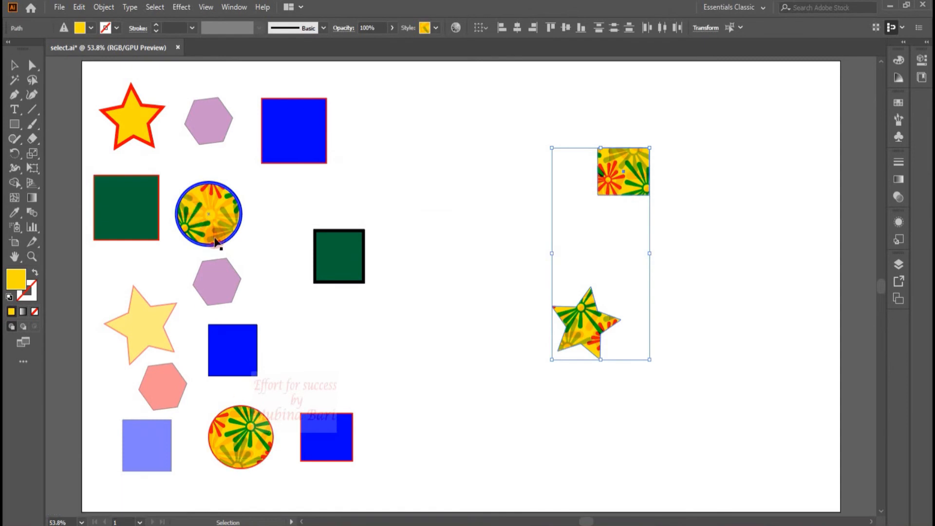
key(ctrl+z)
click(718, 224)
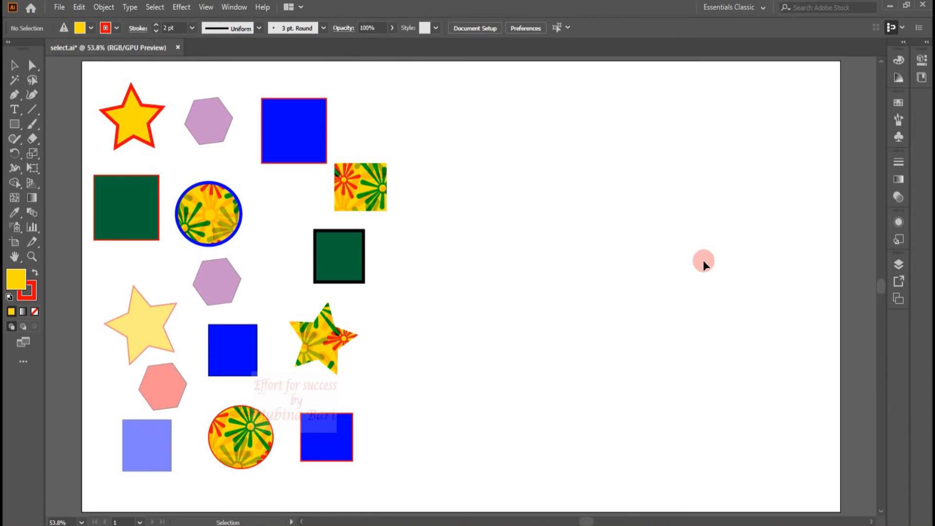
- Select the top purple hexagon and all objects with the same appearance using Select Similar
click(567, 28)
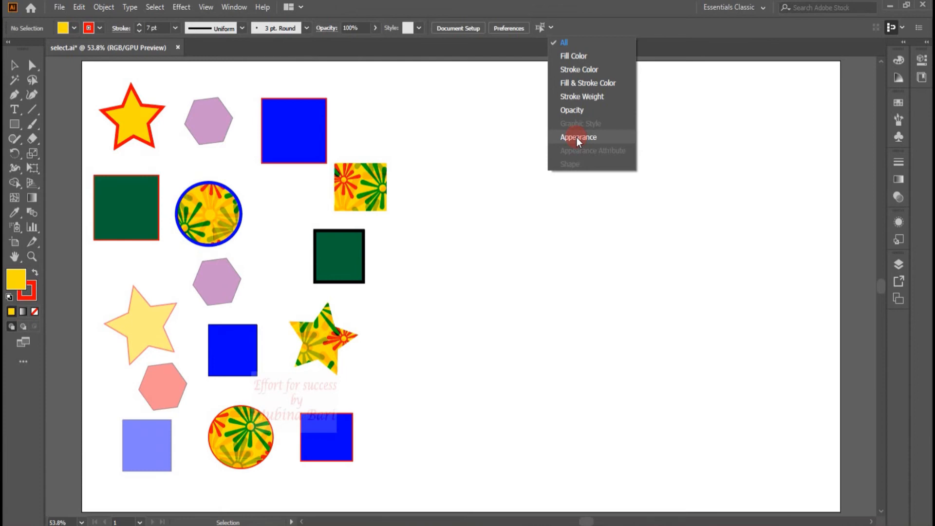
click(577, 137)
click(221, 123)
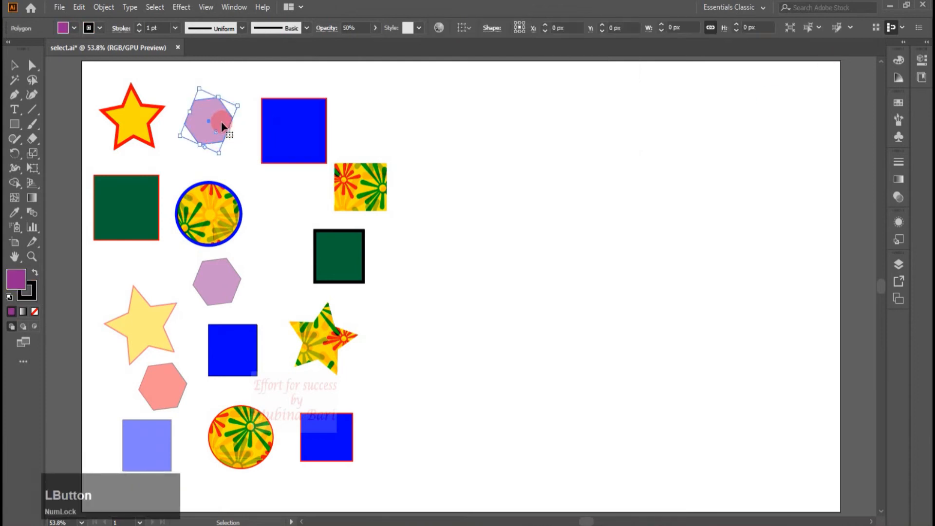
click(822, 28)
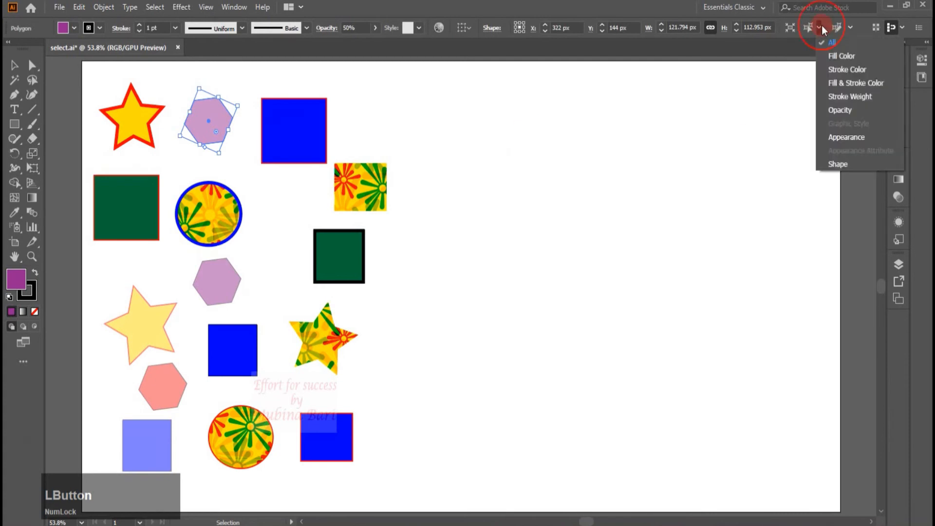
click(824, 138)
- Drag the same-appearance hexagons aside, undo the move, and clear the selection
drag(215, 127, 564, 157)
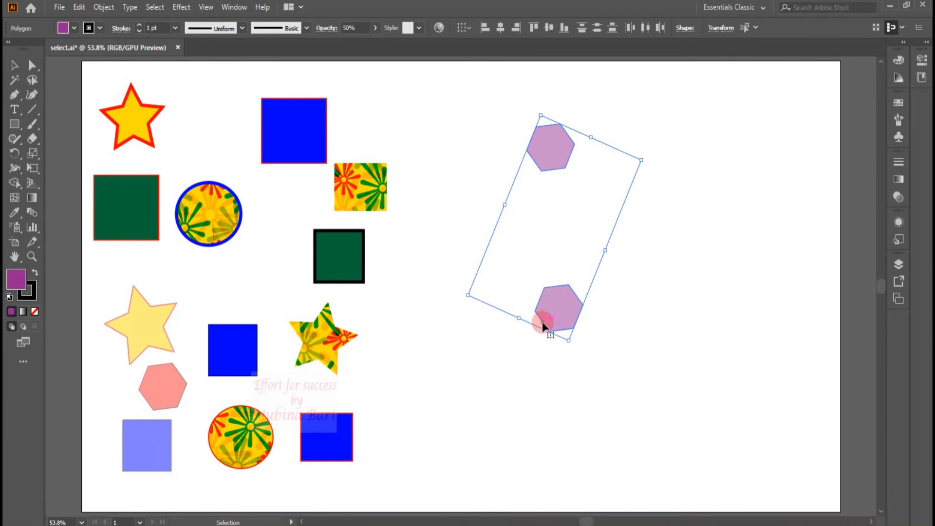
click(618, 280)
key(ctrl+z)
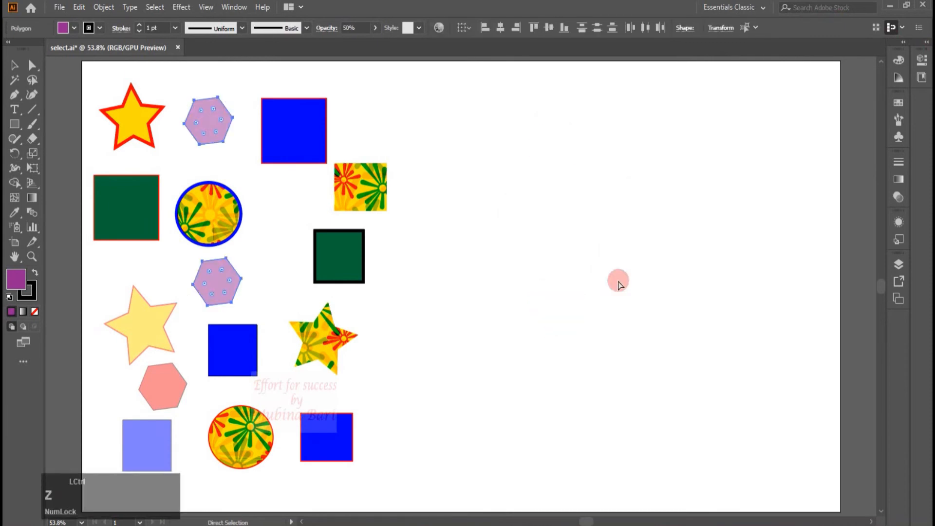
click(432, 194)
- Select the top blue square and all objects matching all its attributes using Select Similar
click(325, 118)
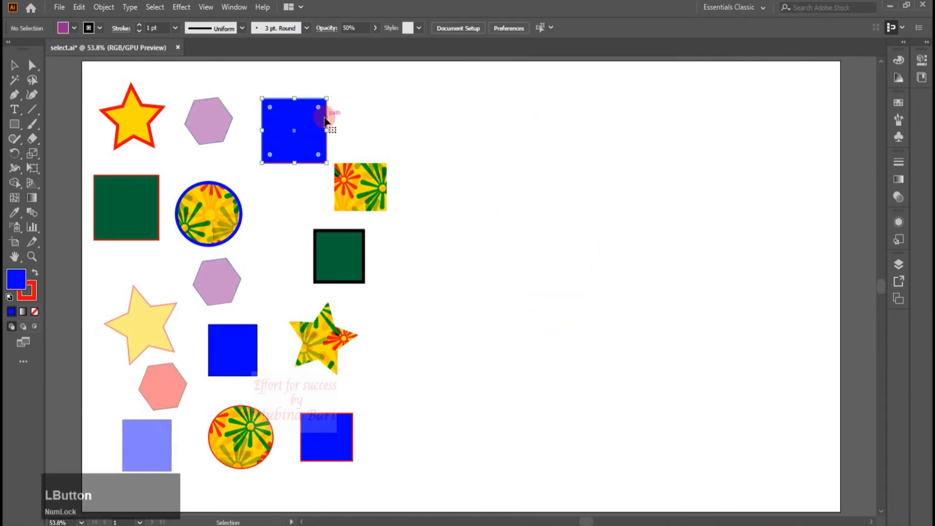
click(779, 28)
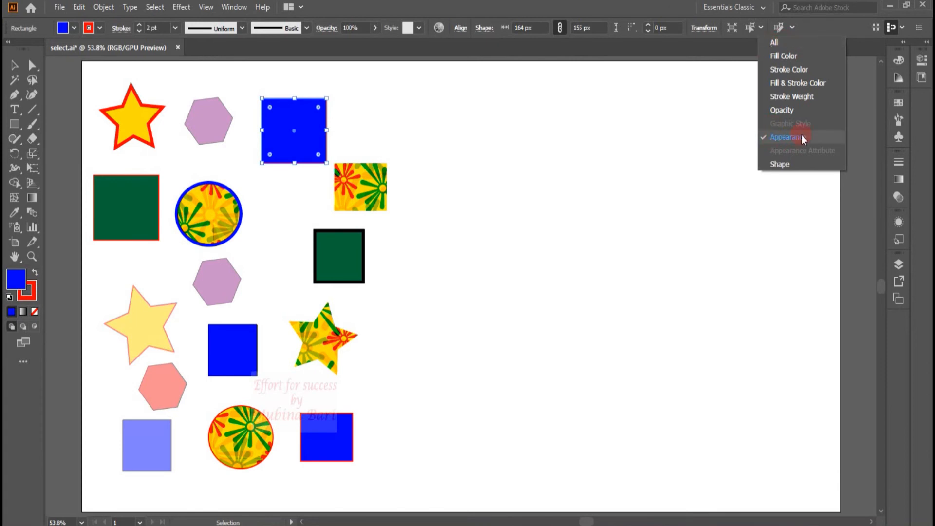
click(763, 42)
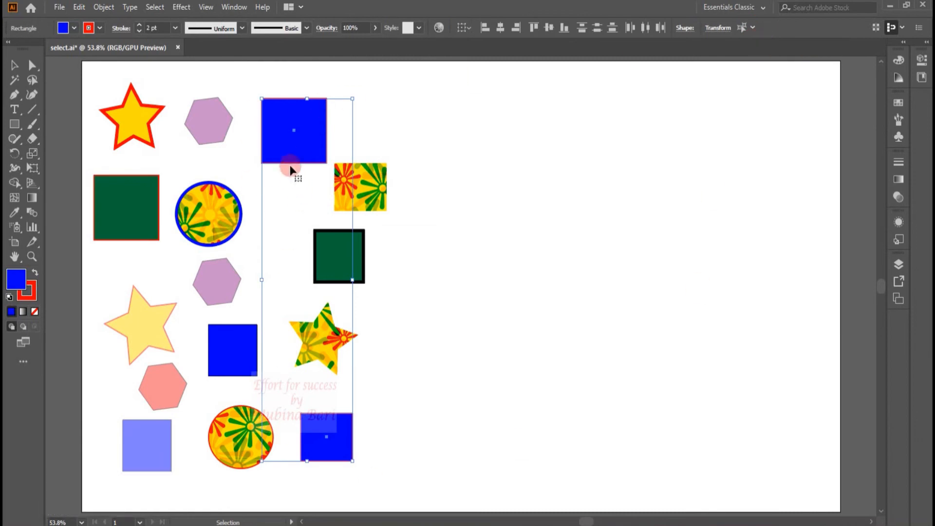
- Drag the matching blue squares aside, undo the move, and deselect everything
drag(289, 150, 499, 143)
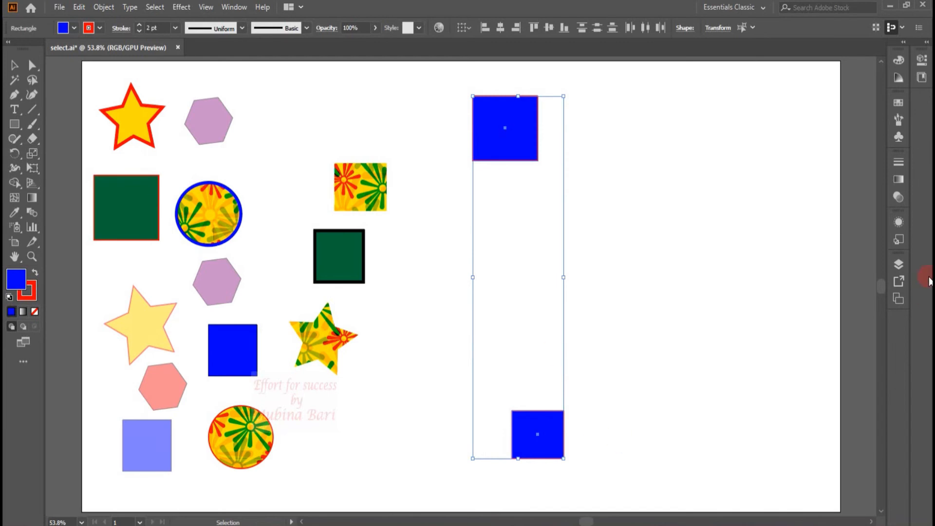
click(747, 307)
key(ctrl+z)
click(510, 71)
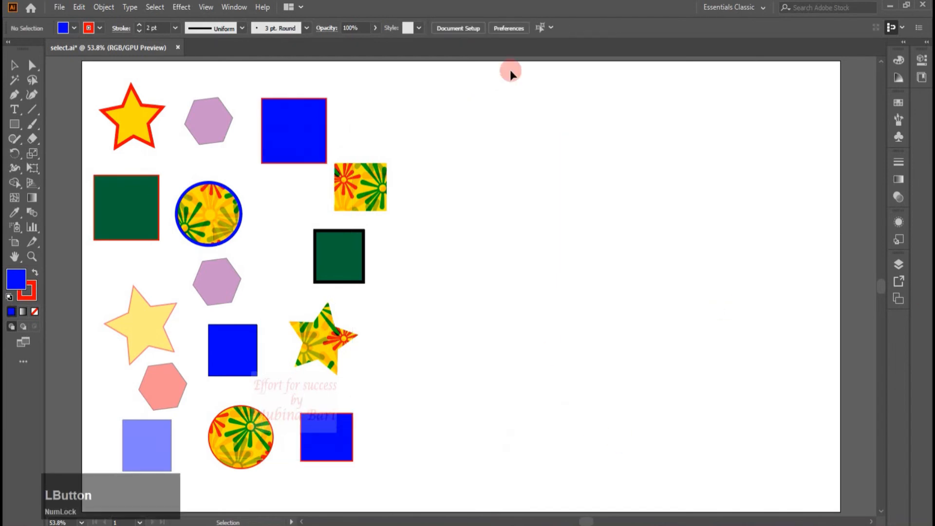
- Select the top blue square and all objects with the same shape using Select Similar
click(550, 28)
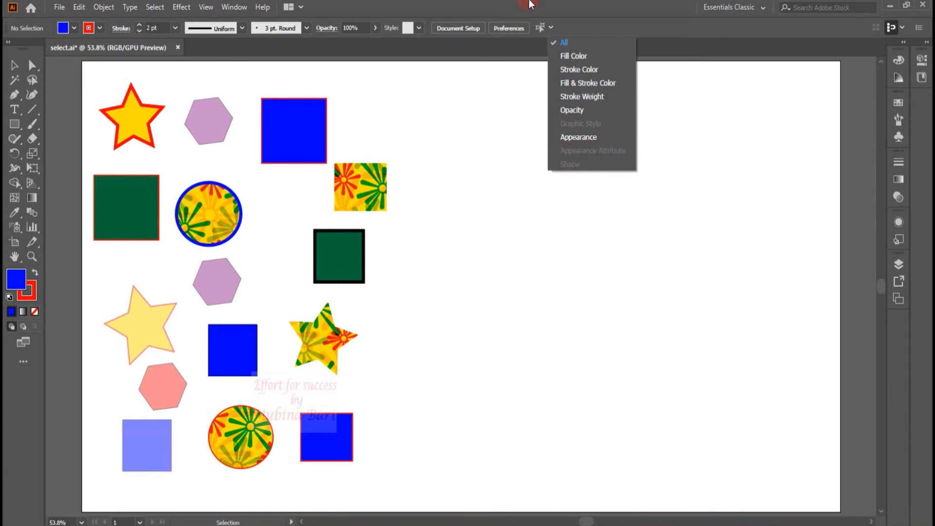
click(534, 270)
click(300, 148)
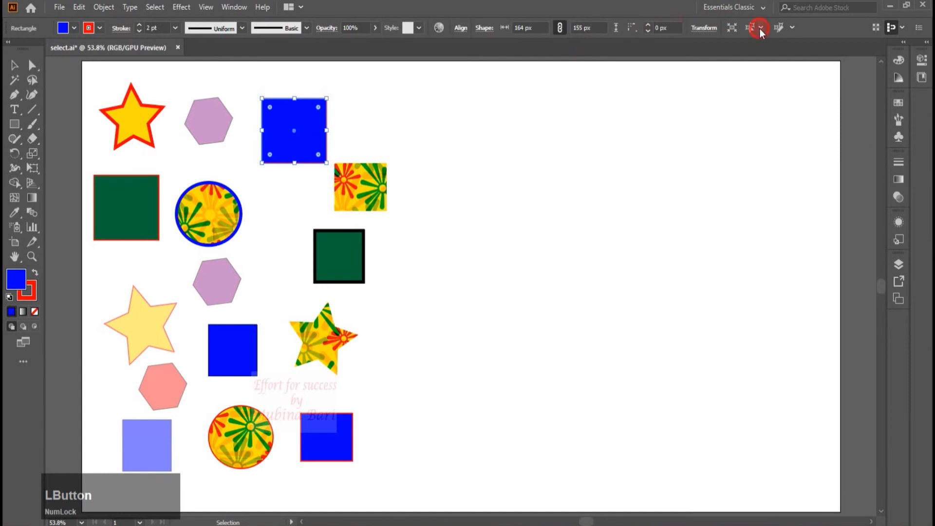
click(761, 28)
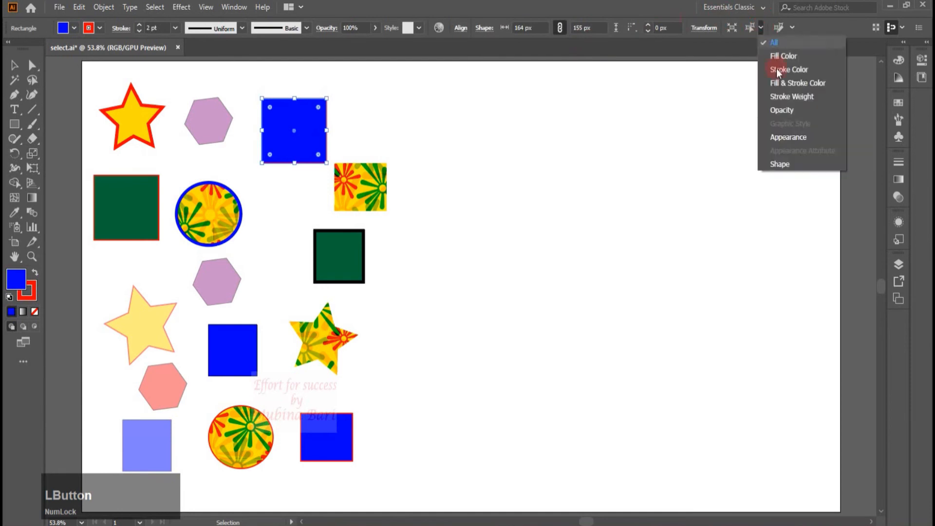
click(764, 168)
- Drag the same-shape rectangles aside, deselect, and undo the move
drag(284, 152, 608, 124)
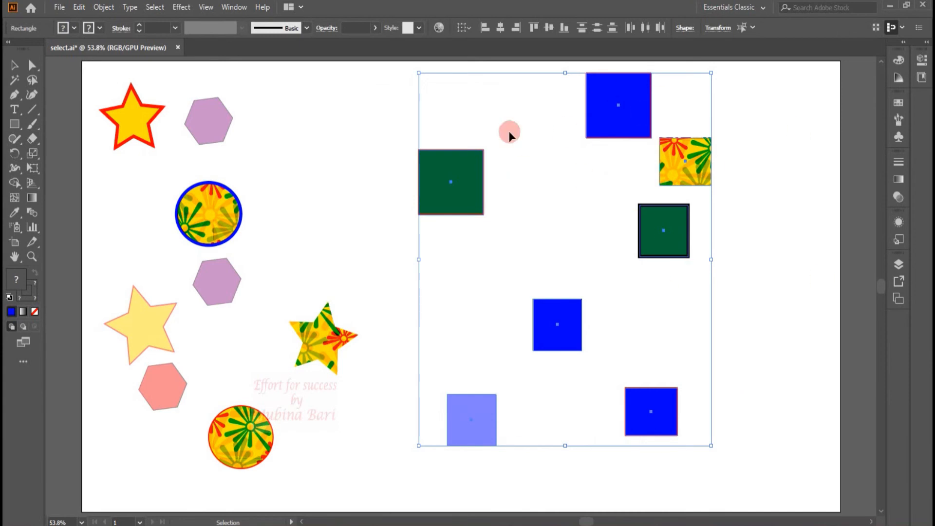
click(745, 240)
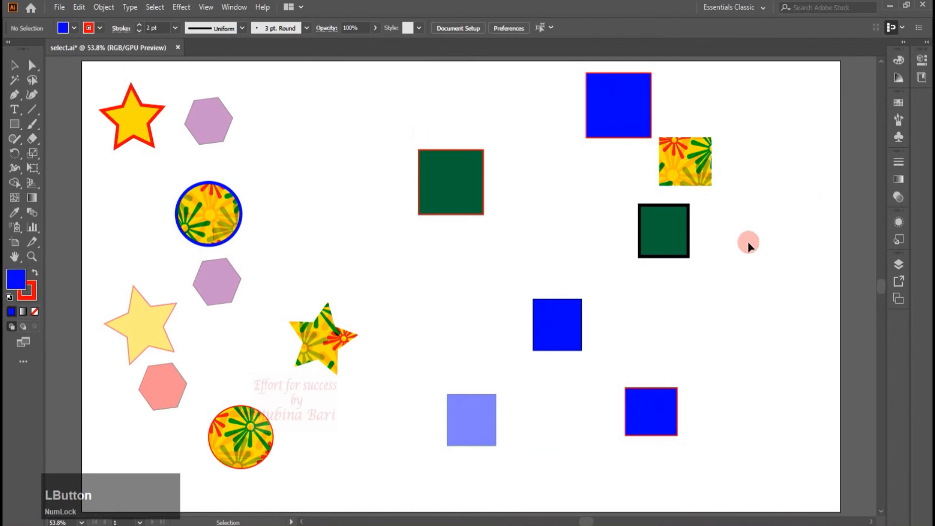
key(ctrl+z)
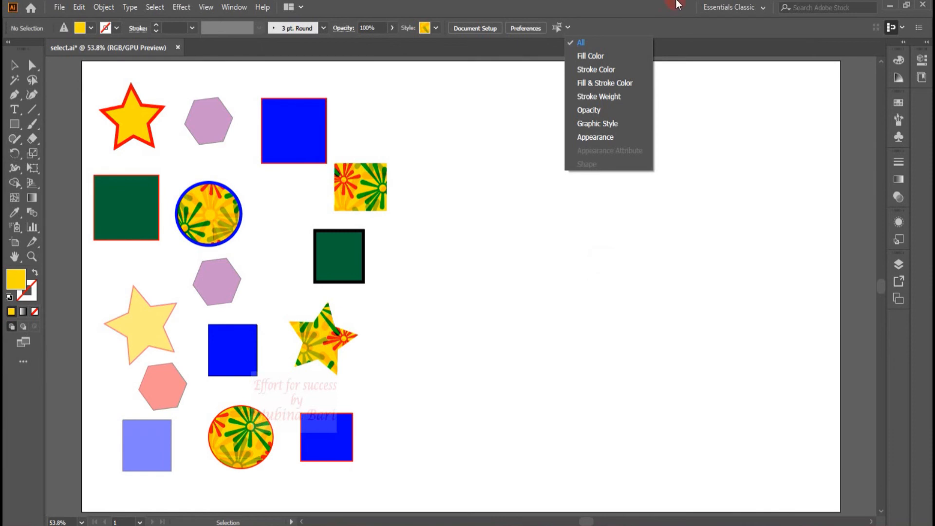
- Open the Appearance panel for the top blue square and pick its stroke attribute
click(298, 133)
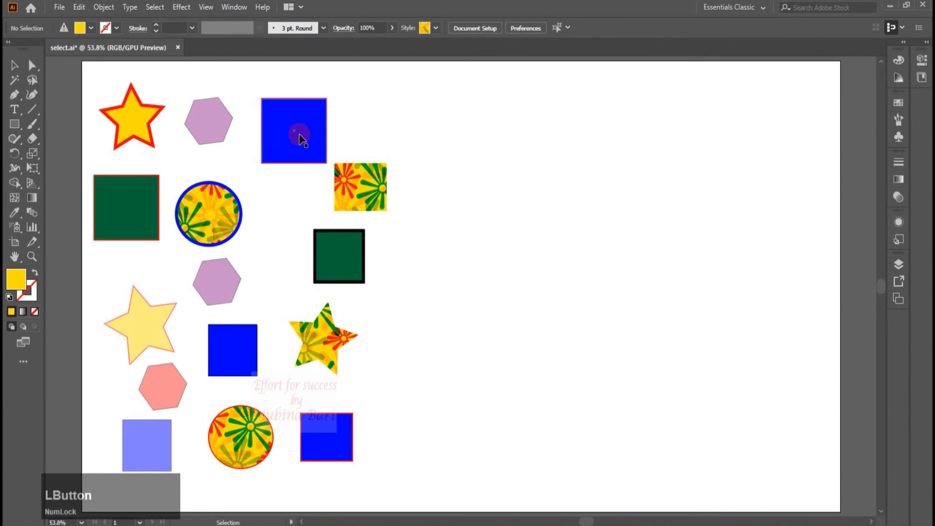
click(897, 224)
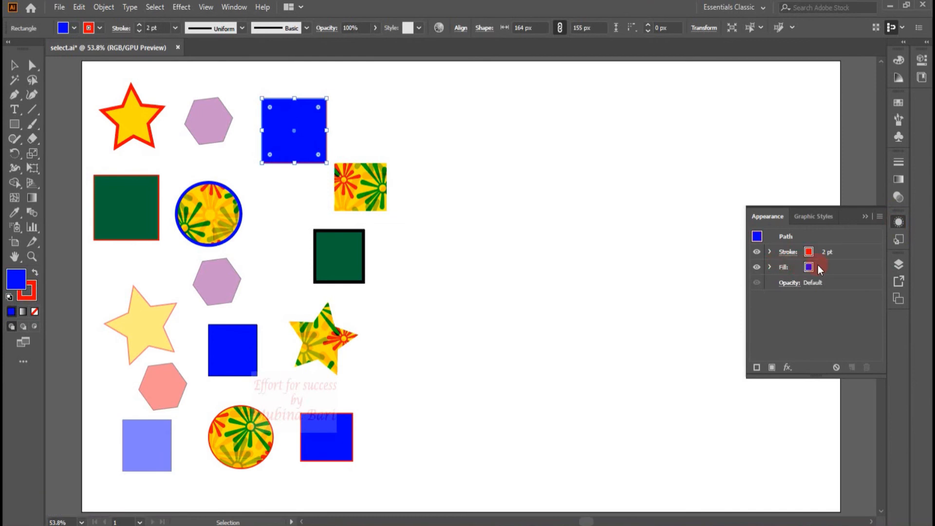
click(826, 254)
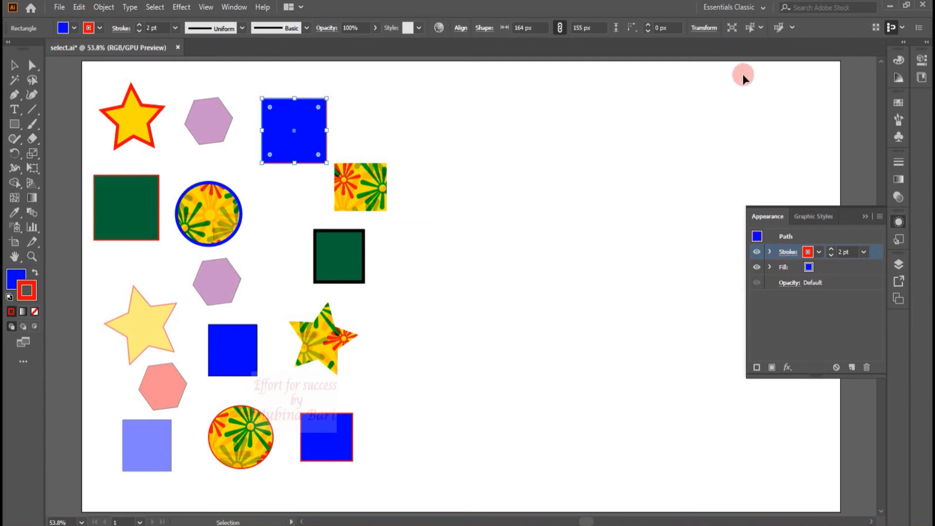
- Select all objects sharing the square's stroke with Select Similar by Appearance Attribute
click(760, 27)
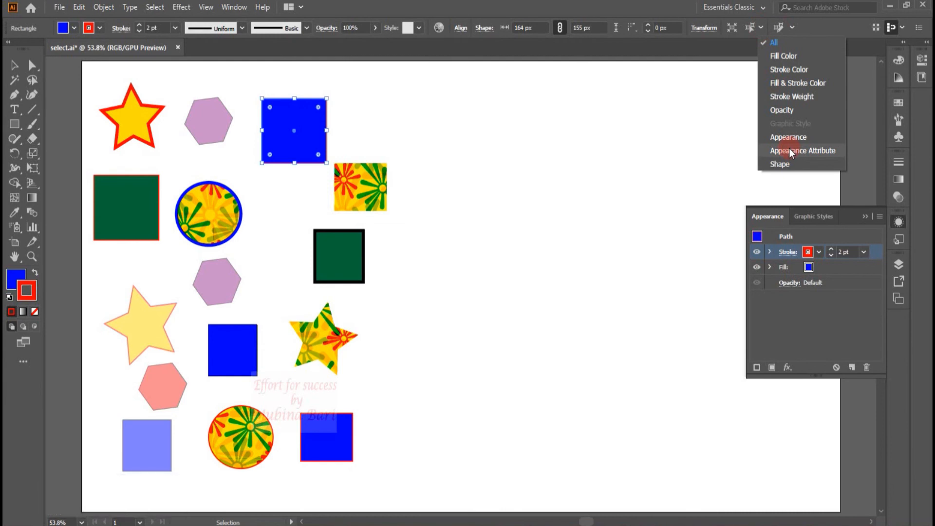
click(764, 153)
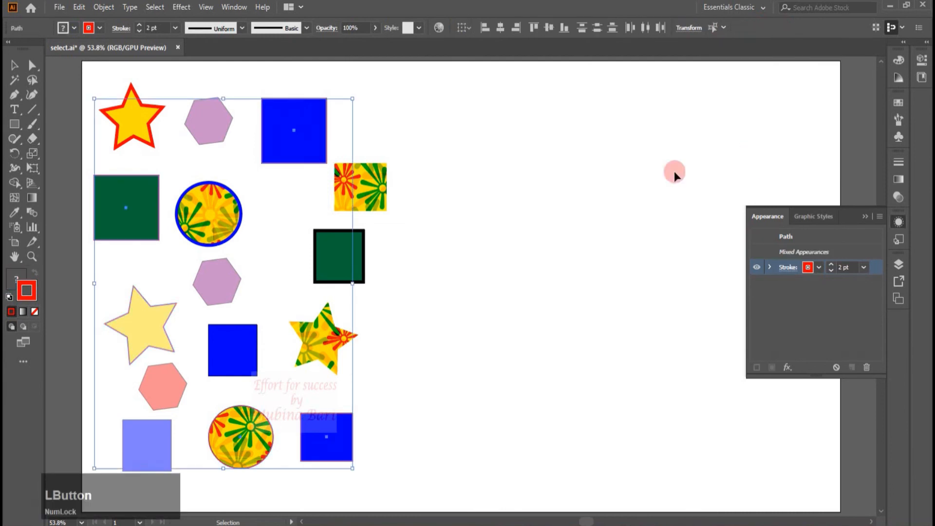
- Drag the objects sharing the stroke aside, undo the move, and deselect everything
drag(292, 153, 612, 132)
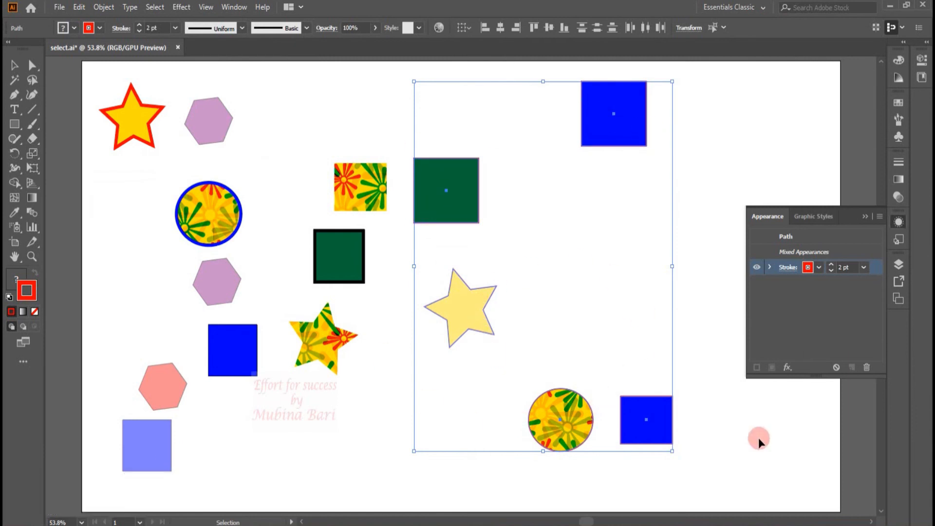
key(ctrl+z)
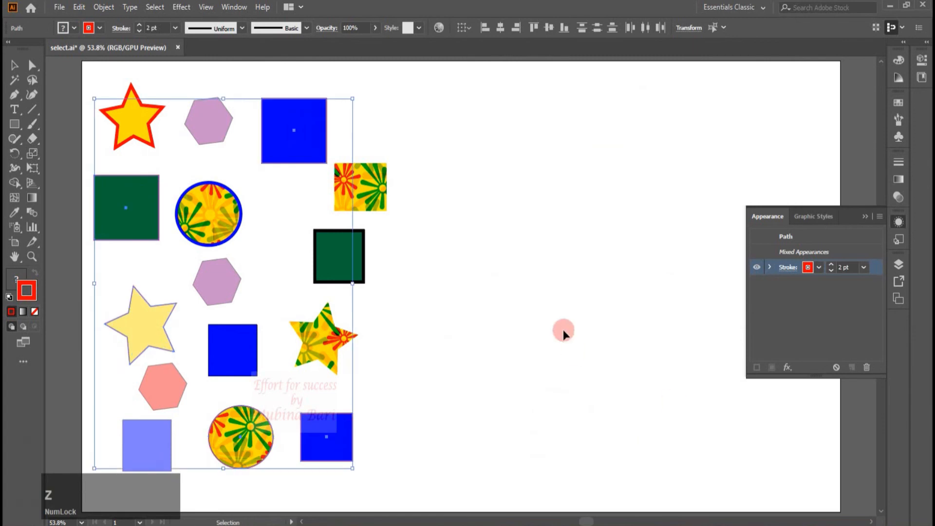
click(563, 329)
- Select the patterned star and examine its stroke and fill entries in the Appearance panel
click(898, 224)
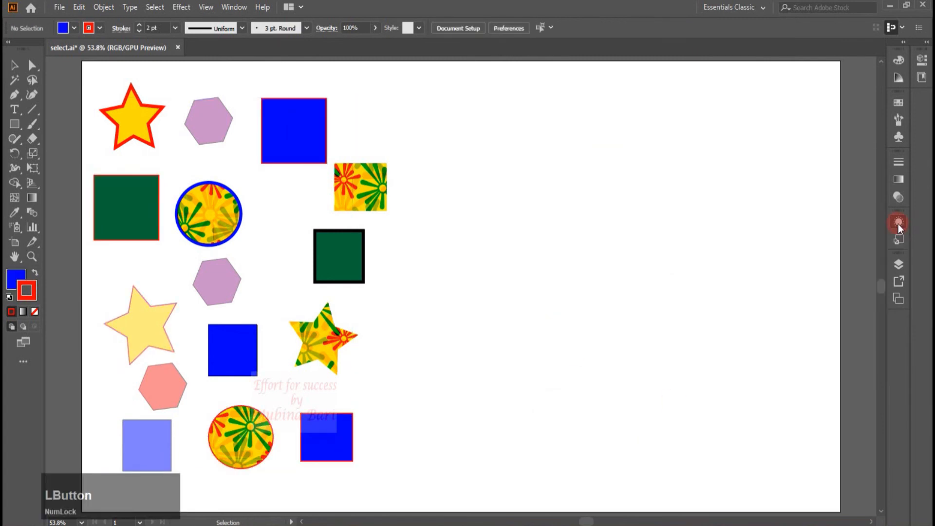
click(278, 357)
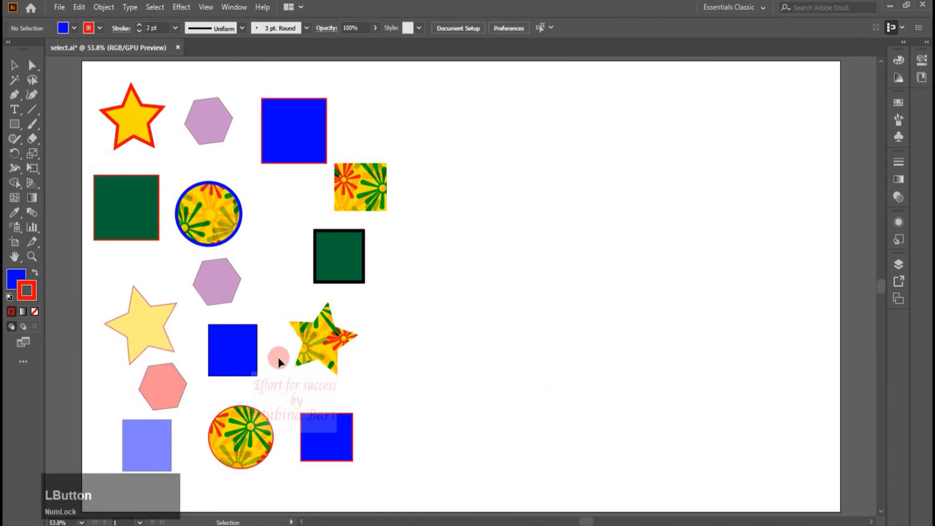
click(337, 348)
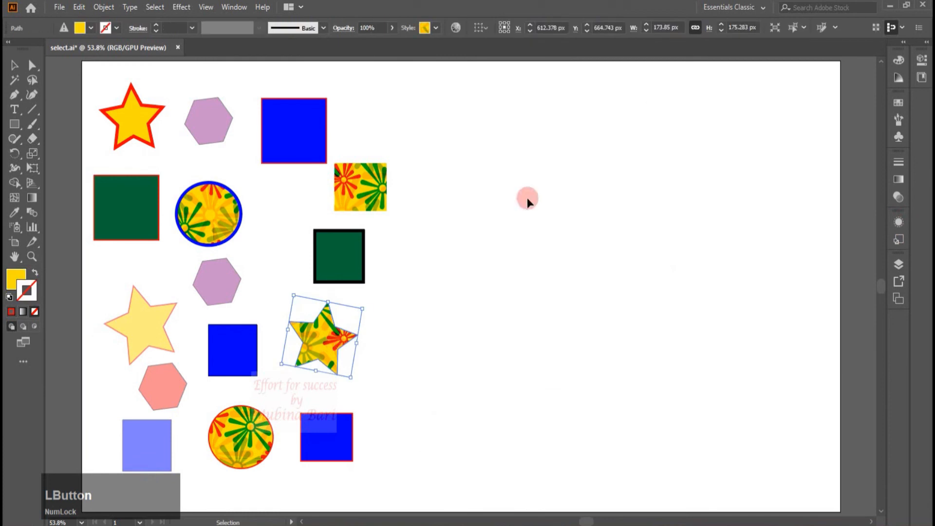
click(898, 222)
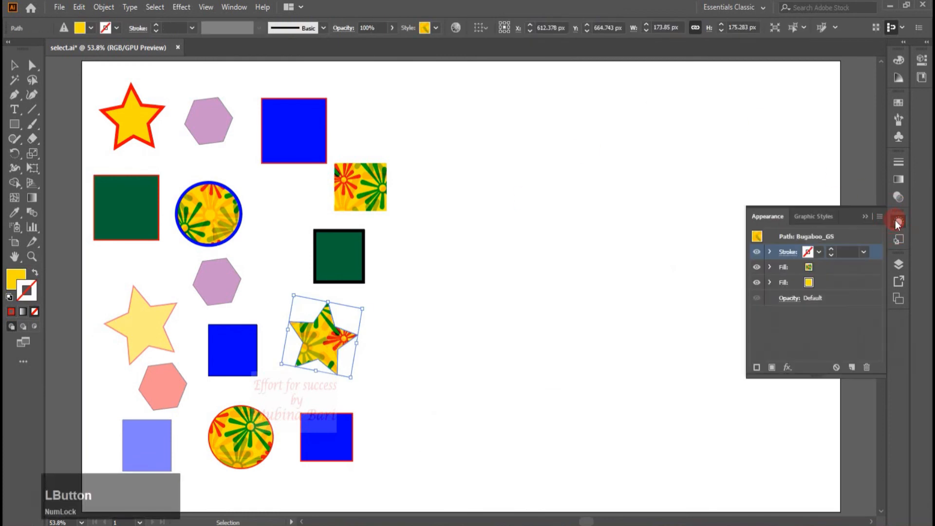
click(808, 252)
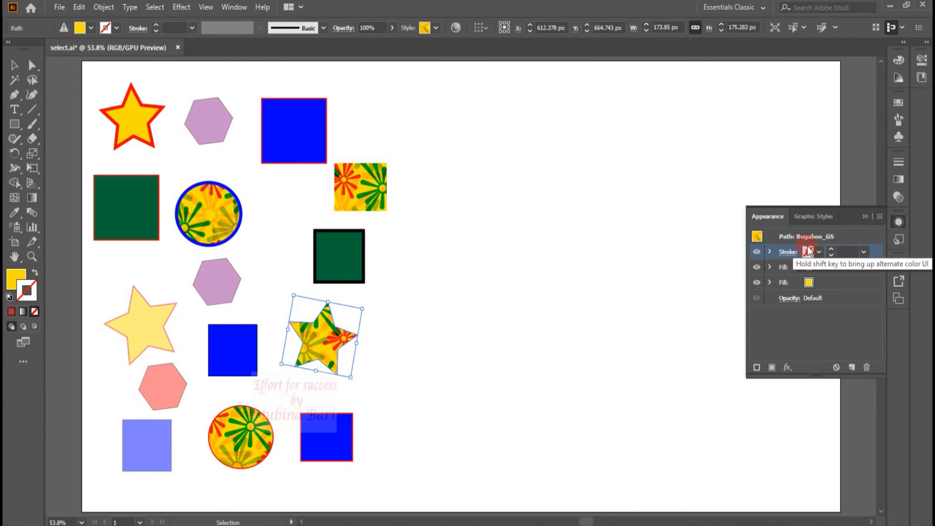
click(777, 267)
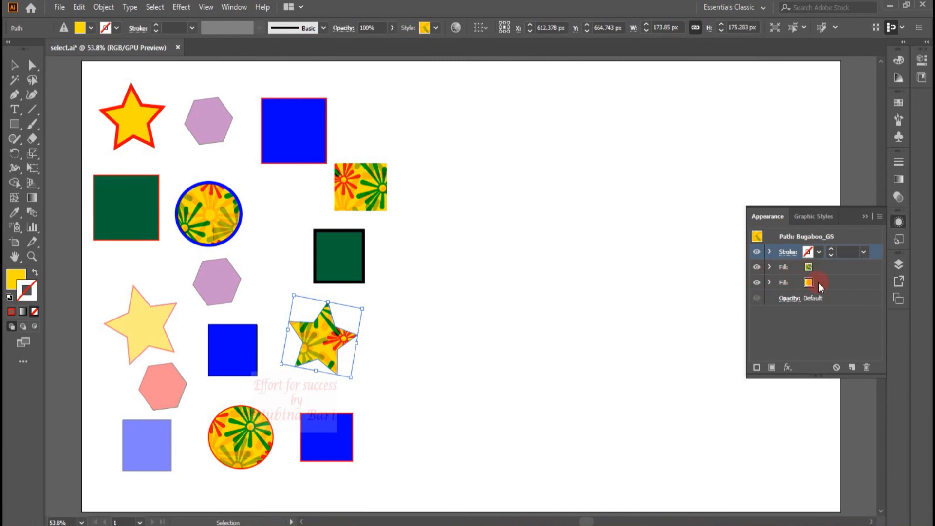
click(765, 288)
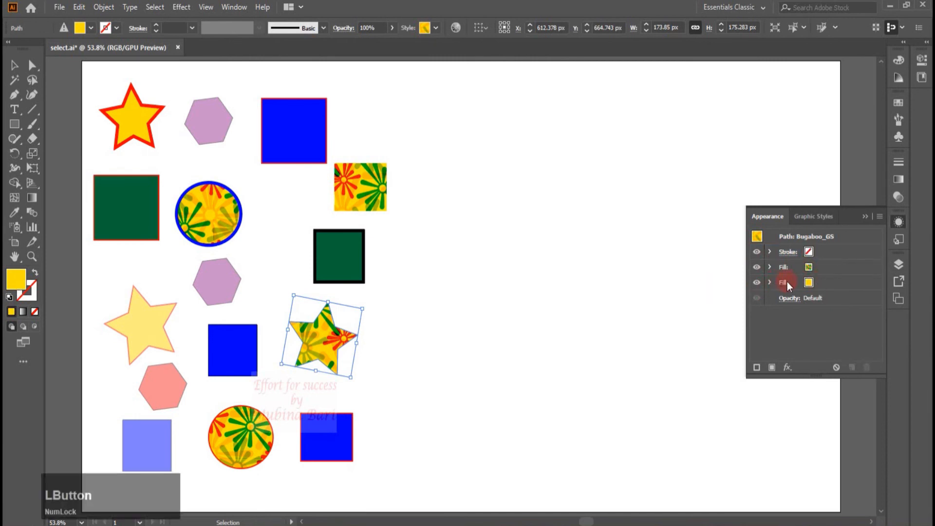
- Pick the star's yellow fill entry in the Appearance panel and use Select Similar by Appearance Attribute
click(782, 282)
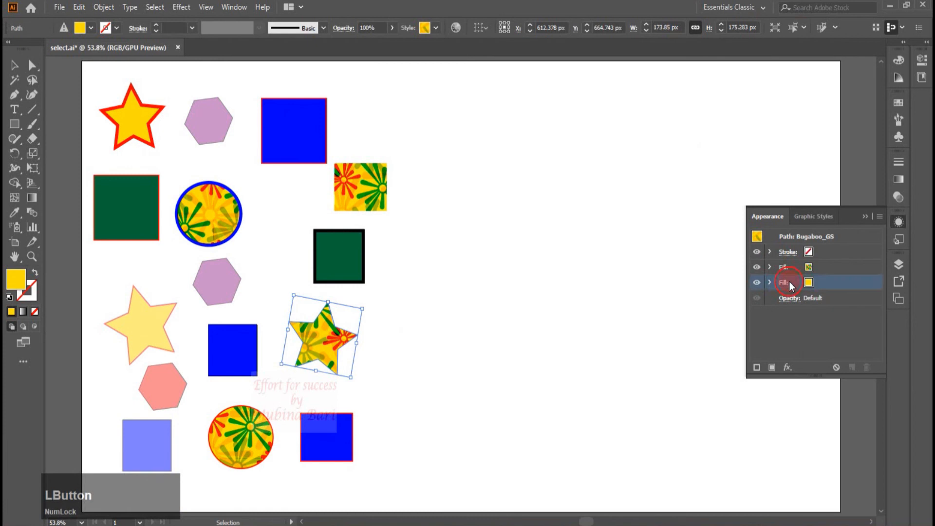
click(805, 28)
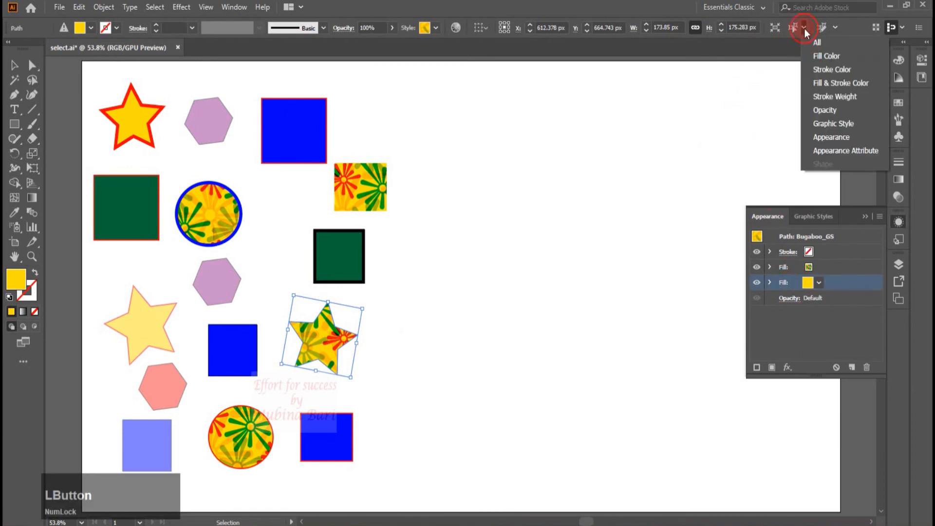
click(809, 151)
- Drag the objects sharing the yellow fill aside, undo the move, and deselect everything
drag(363, 190, 690, 173)
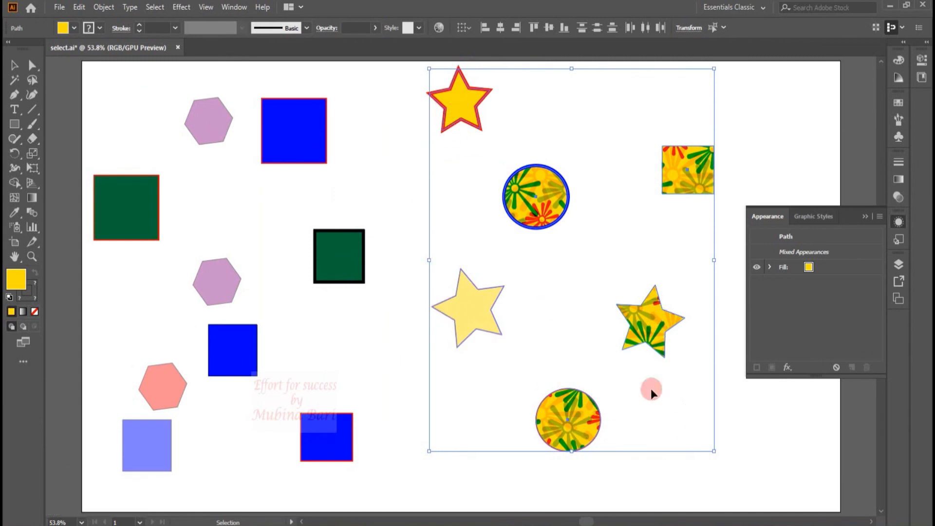
key(ctrl+z)
click(498, 334)
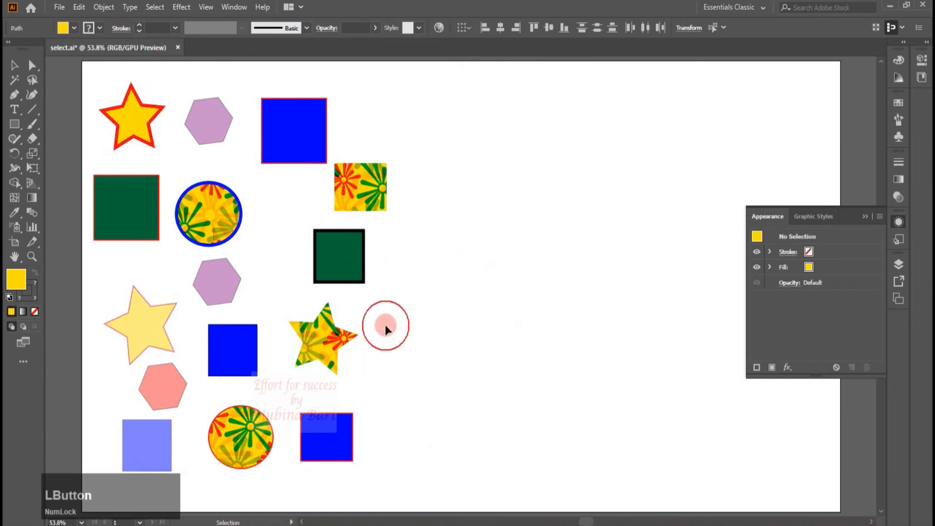
- Select the patterned star, pick its pattern fill entry, and select all objects sharing it with Select Similar by Appearance Attribute
click(325, 344)
click(827, 257)
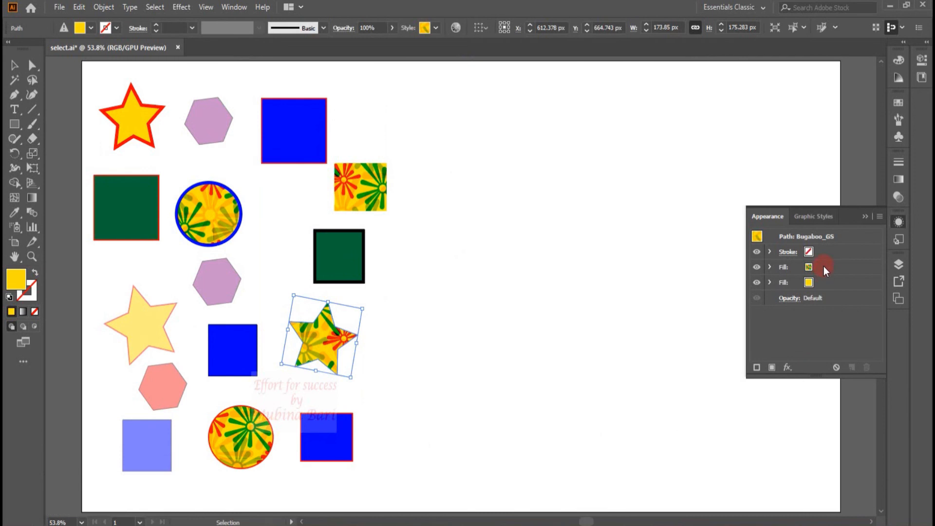
click(823, 266)
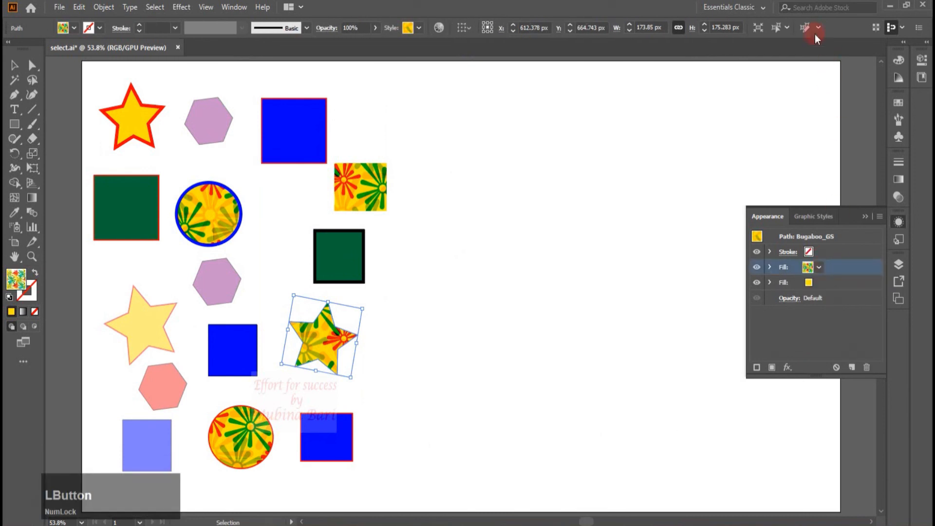
click(810, 28)
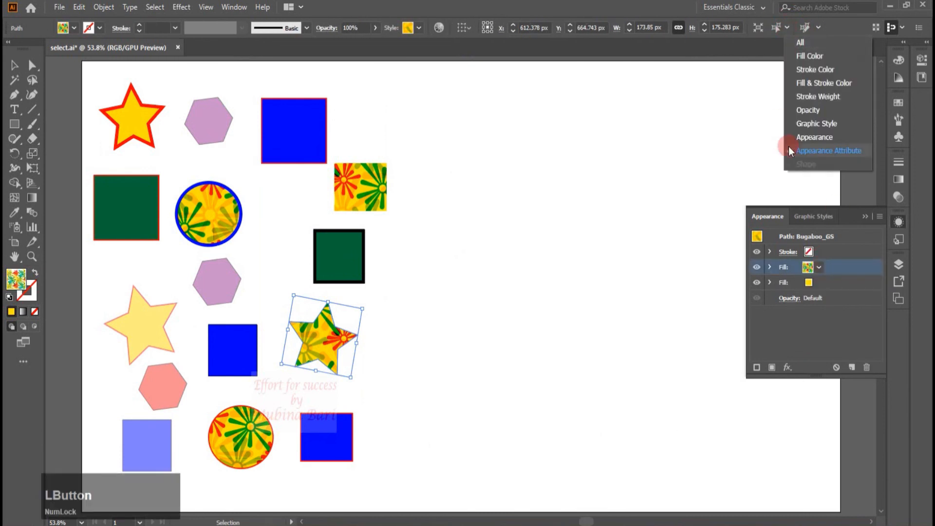
click(791, 44)
- Drag the objects sharing the pattern fill aside, undo the move, and deselect everything
drag(382, 193, 564, 161)
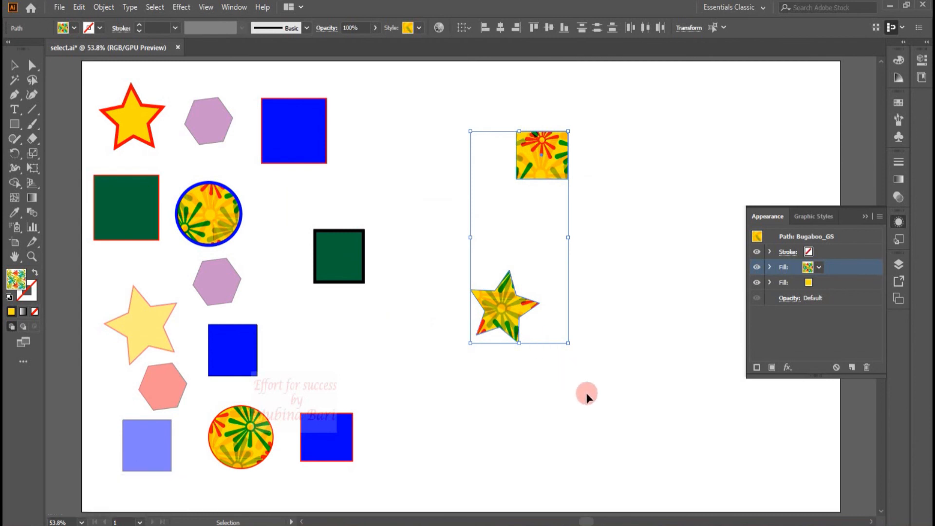
key(ctrl+z)
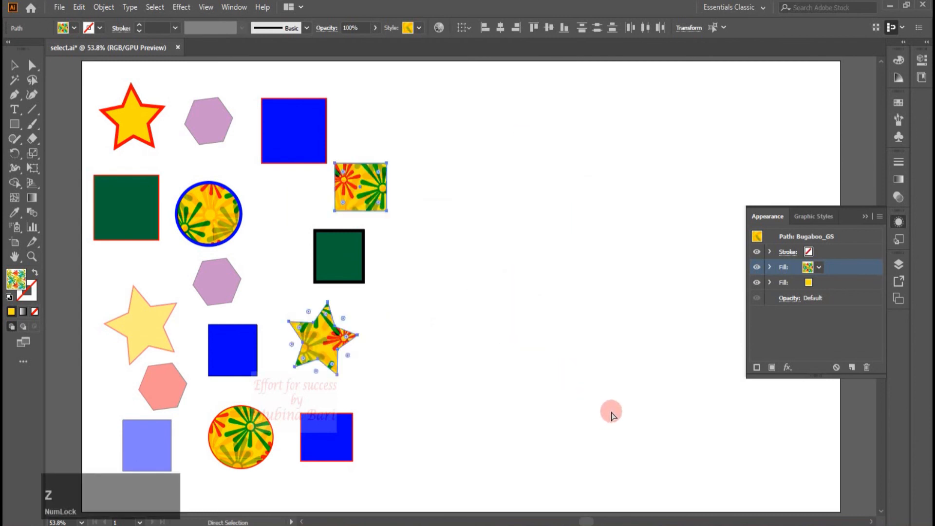
click(473, 352)
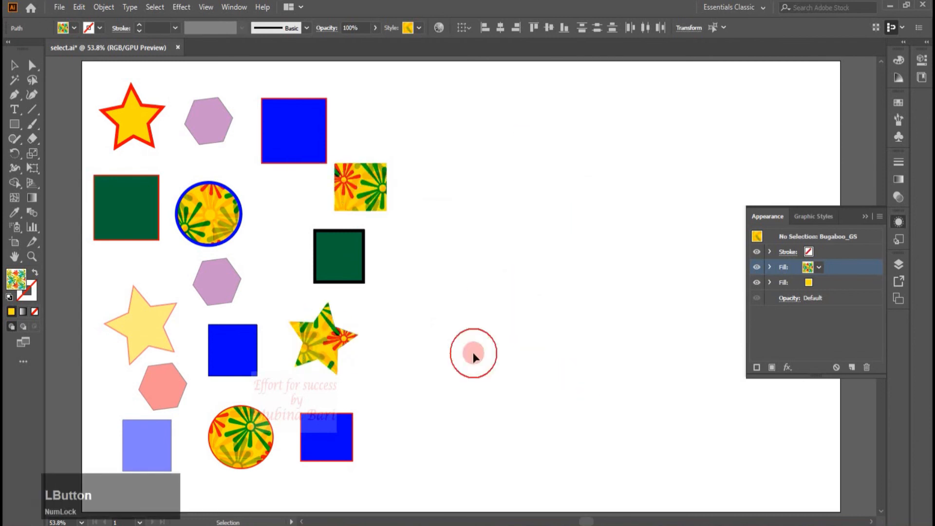
- Select the upper purple hexagon, pick its stroke entry, and select matching objects with Select Similar by Appearance Attribute
click(220, 289)
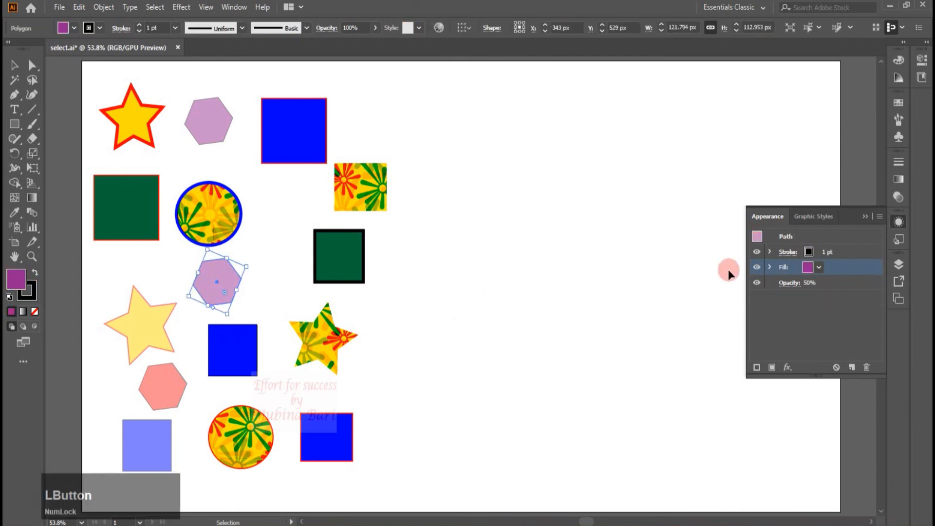
click(796, 254)
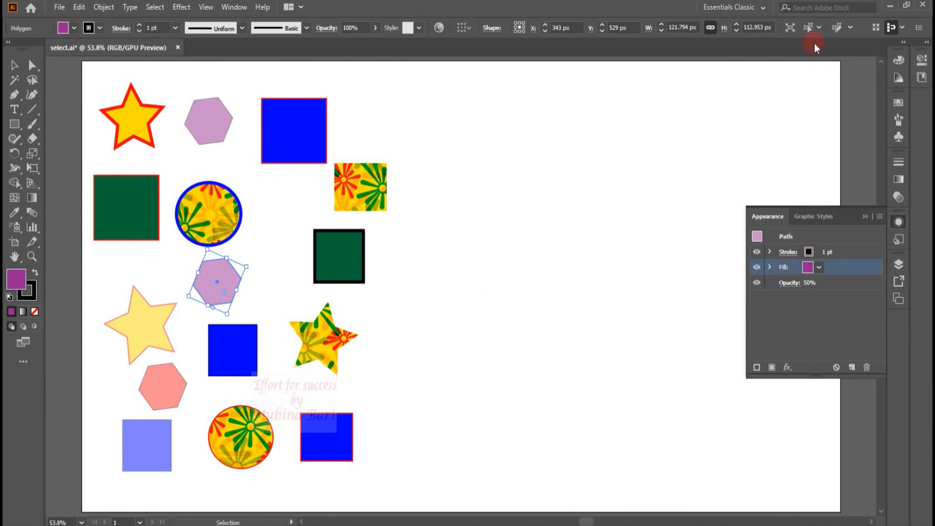
click(818, 28)
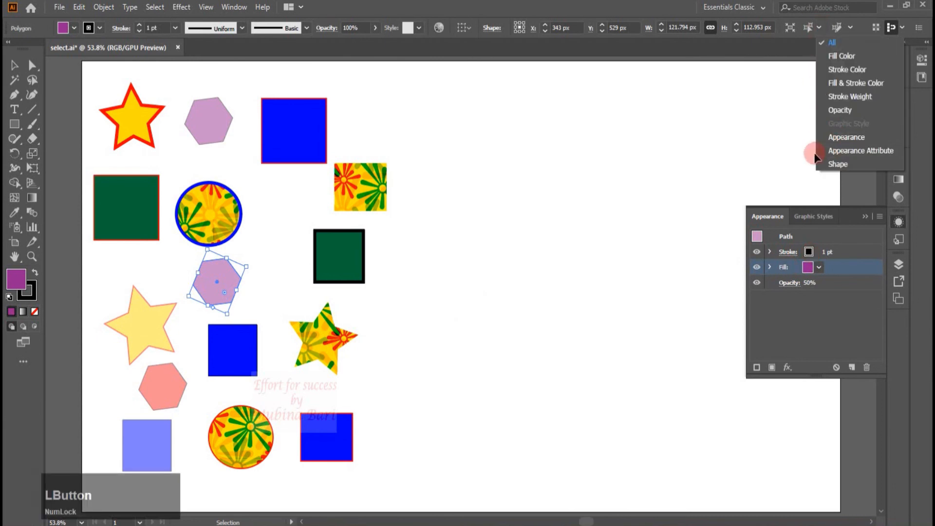
click(827, 151)
- Move the two selected hexagons to the empty right side of the artboard and rotate them
drag(209, 119, 437, 102)
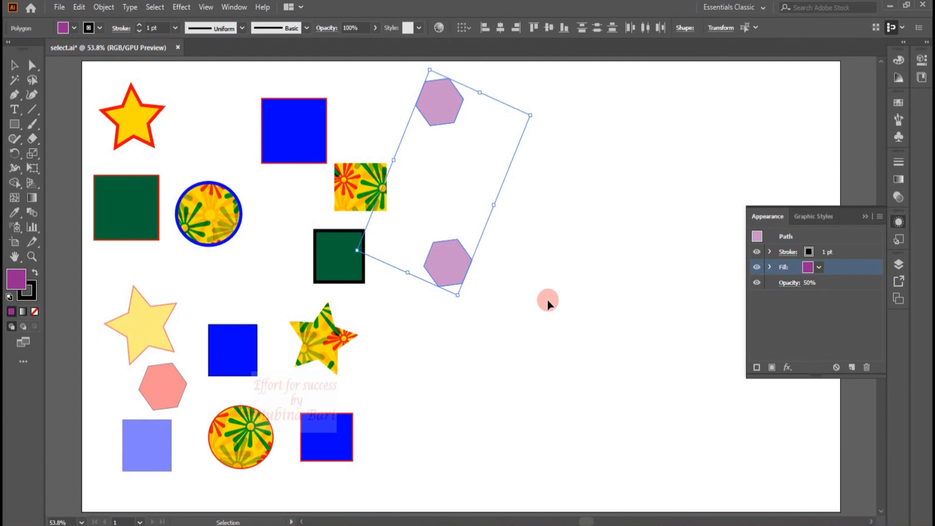
drag(548, 303, 653, 271)
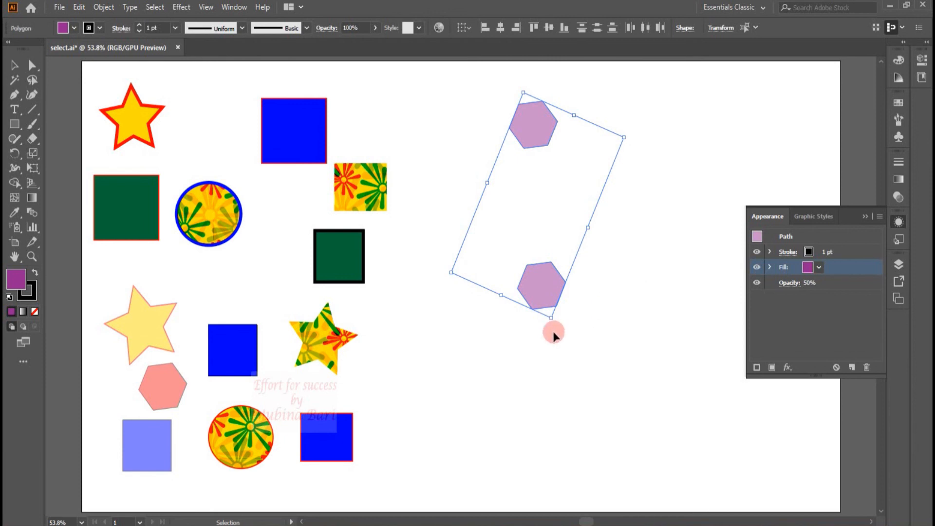
drag(553, 324, 628, 211)
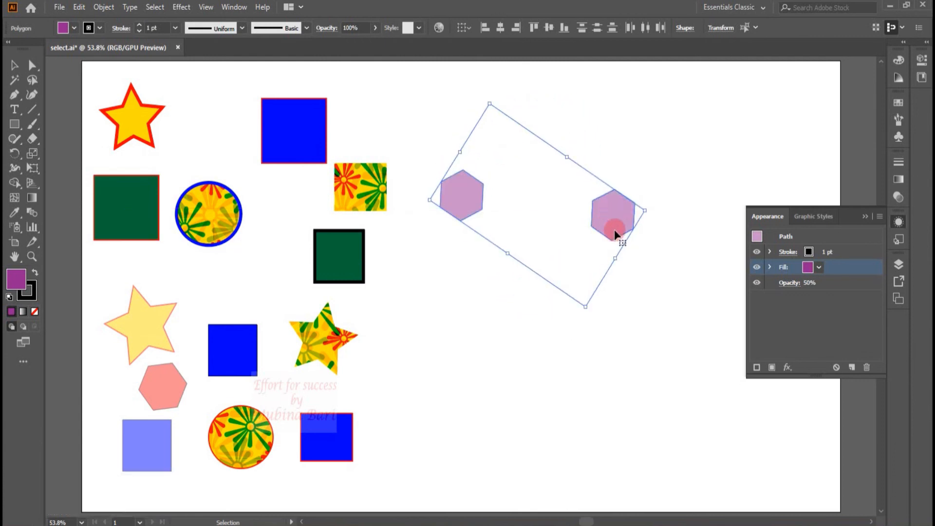
- Fill the two hexagons with cyan and scale them down slightly
click(88, 29)
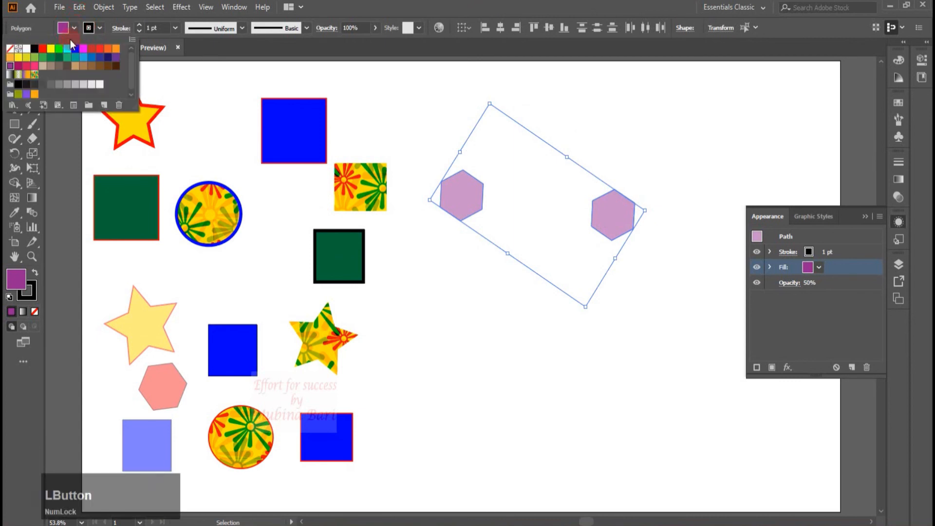
click(67, 49)
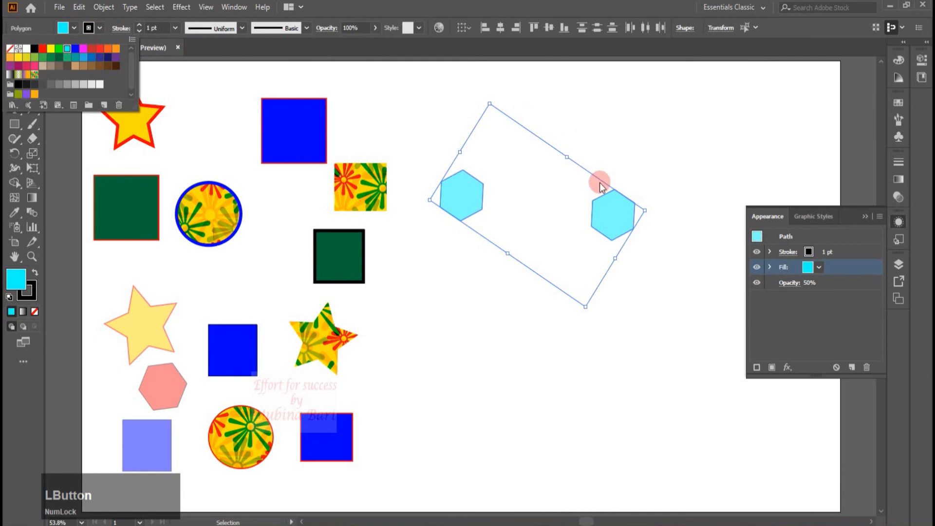
click(575, 138)
mouse_move(585, 311)
mouse_down()
mouse_move(516, 188)
mouse_move(597, 288)
mouse_move(584, 291)
mouse_up()
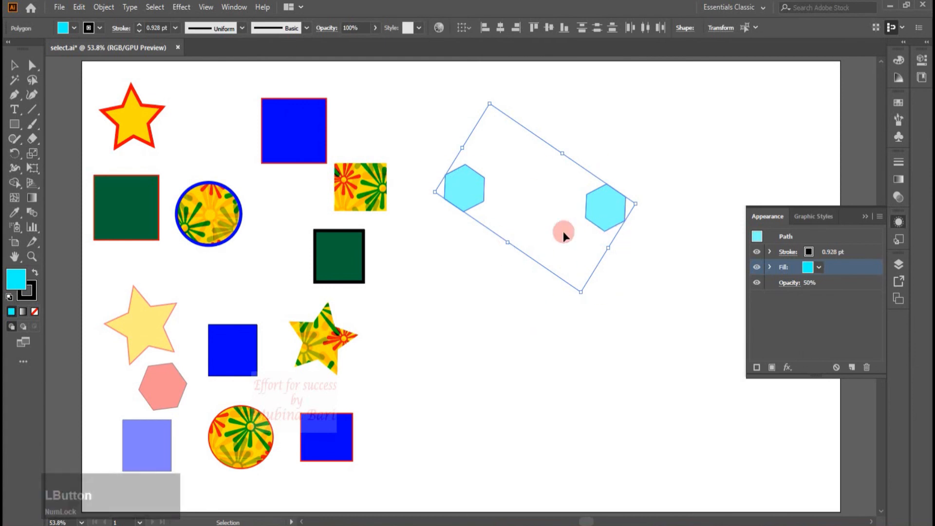
- Select the top blue square and select all objects sharing its fill color with Select Similar by Fill Color
click(298, 145)
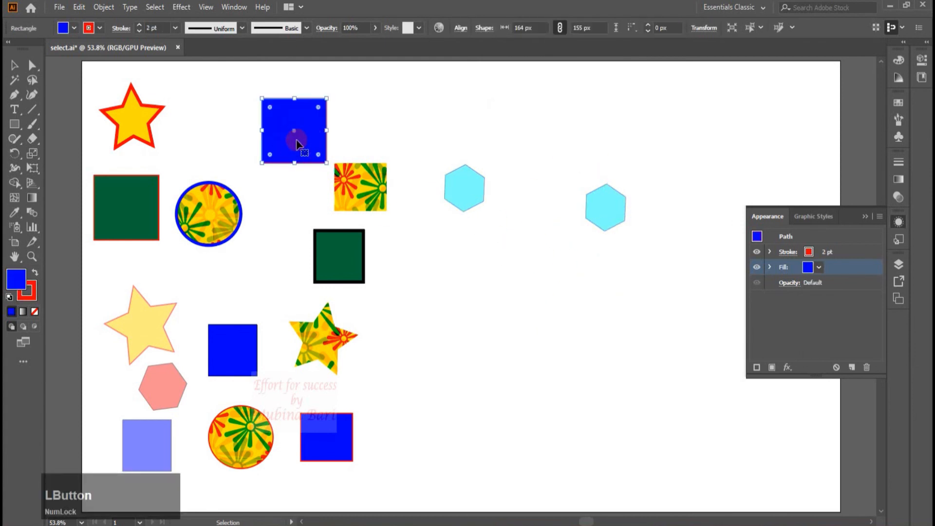
click(760, 26)
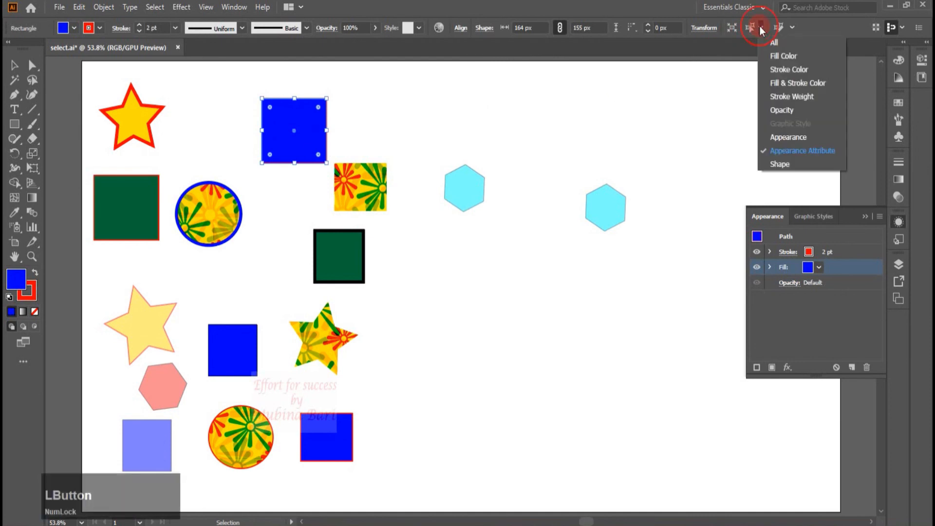
click(767, 57)
key(z)
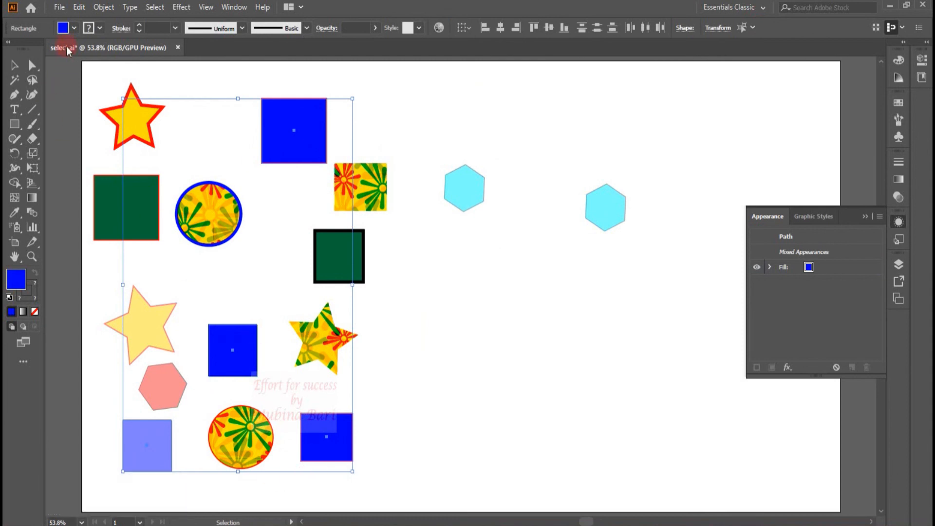
- Change the fill of the selected objects to orange
click(75, 29)
click(75, 29)
click(76, 30)
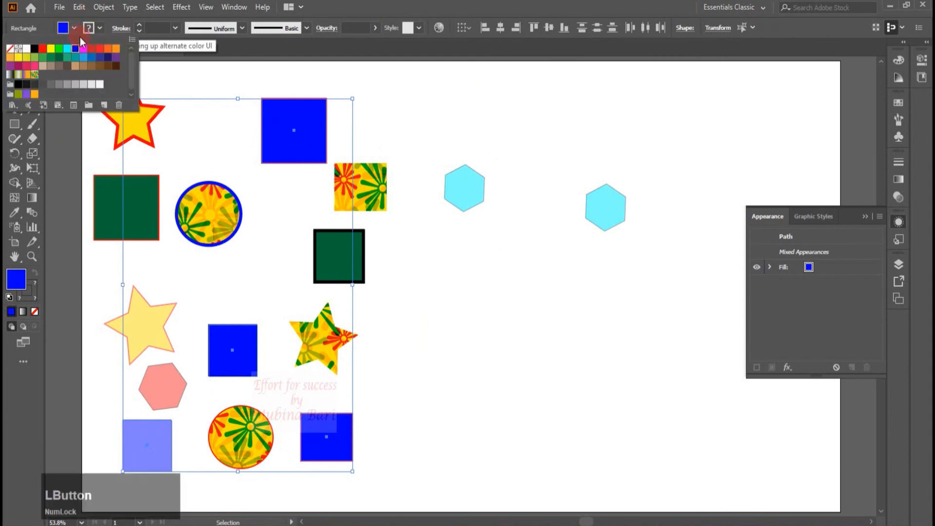
click(115, 50)
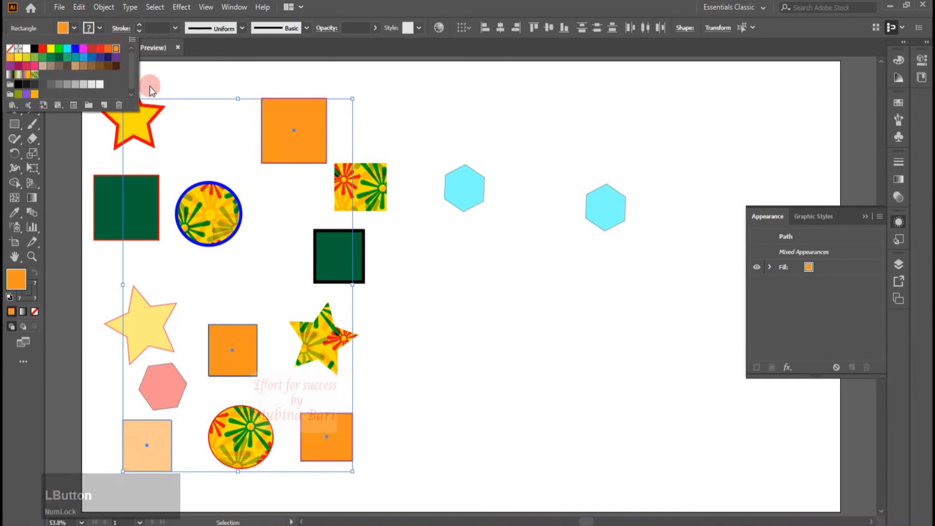
- Give the selected objects a blue stroke with a weight of 16 pt
click(100, 31)
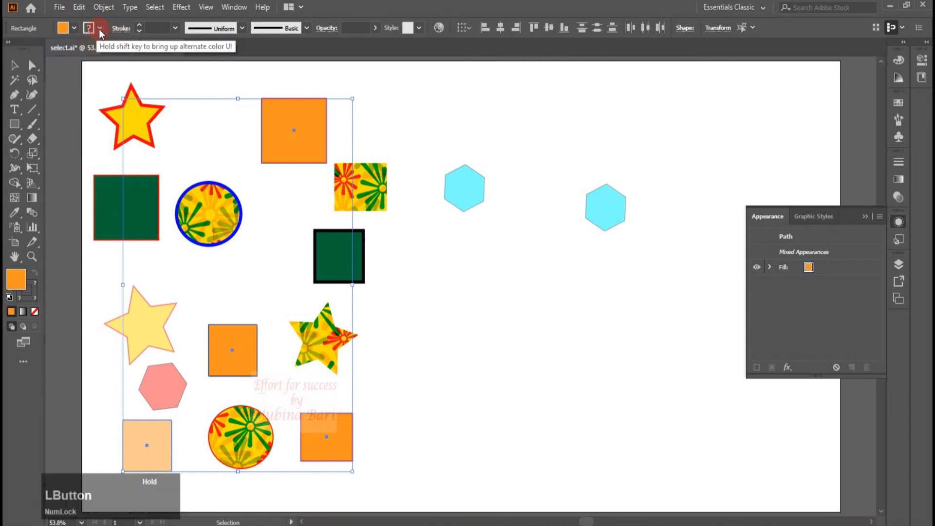
click(75, 50)
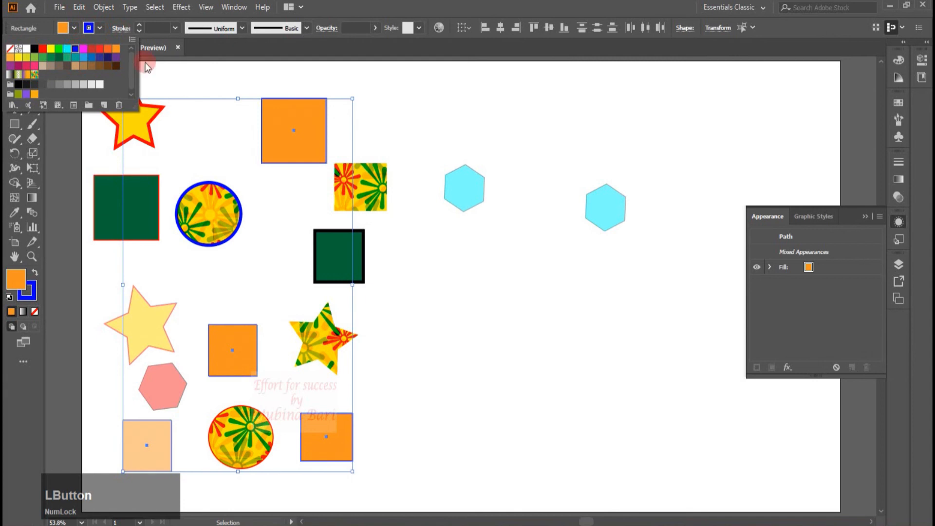
click(175, 30)
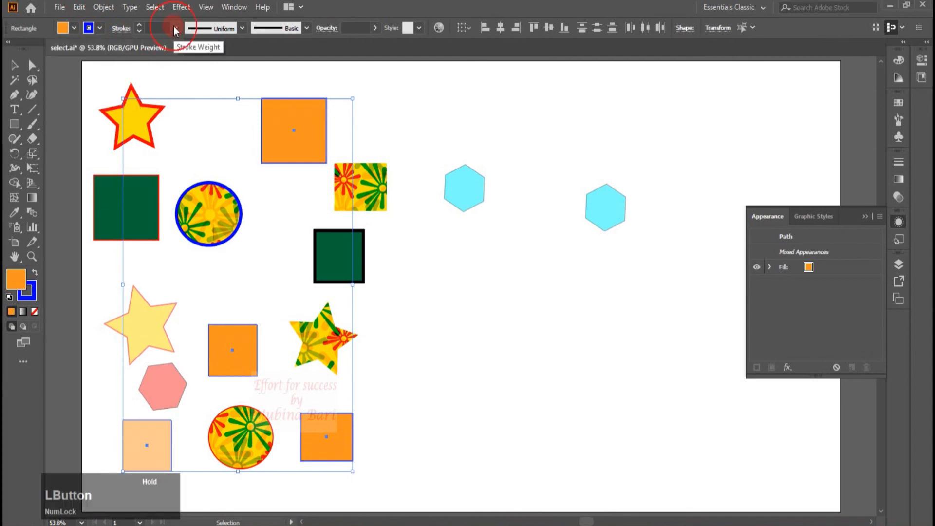
click(175, 30)
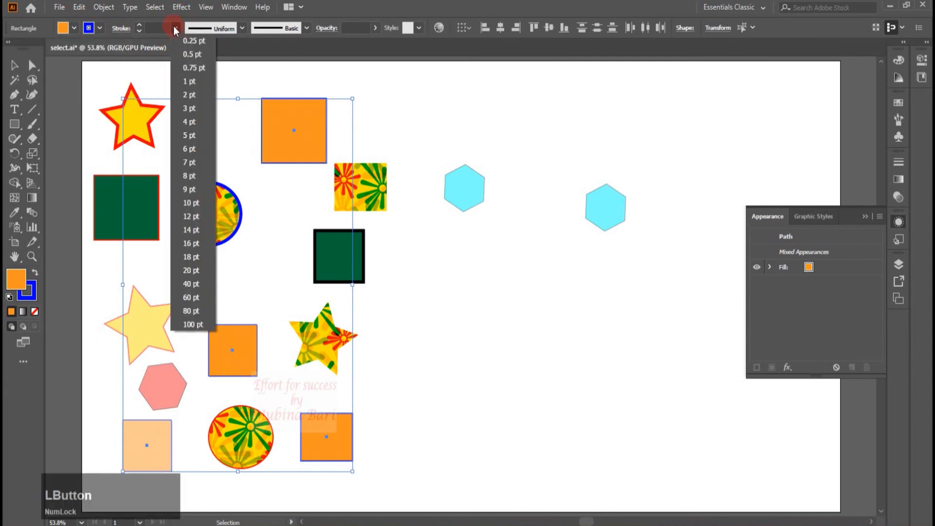
click(194, 245)
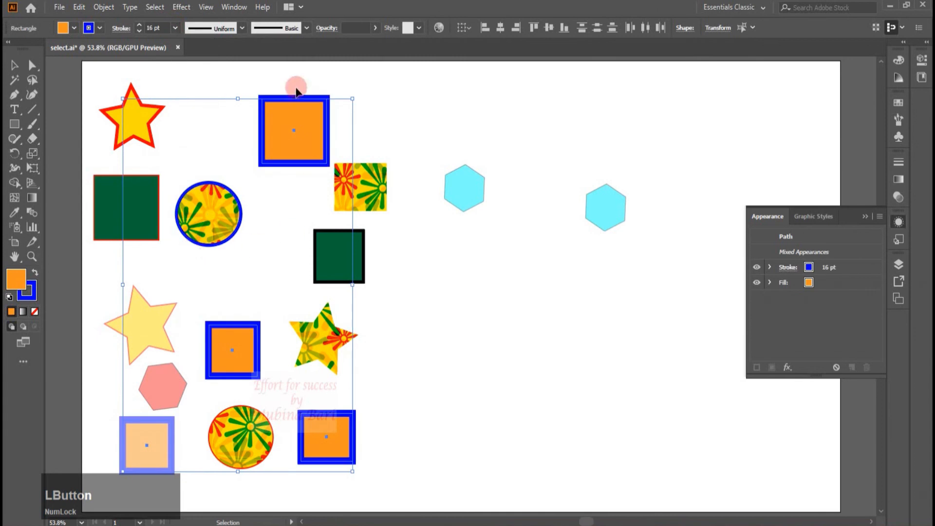
- Apply a tapered variable width profile to the selected objects' stroke
click(242, 28)
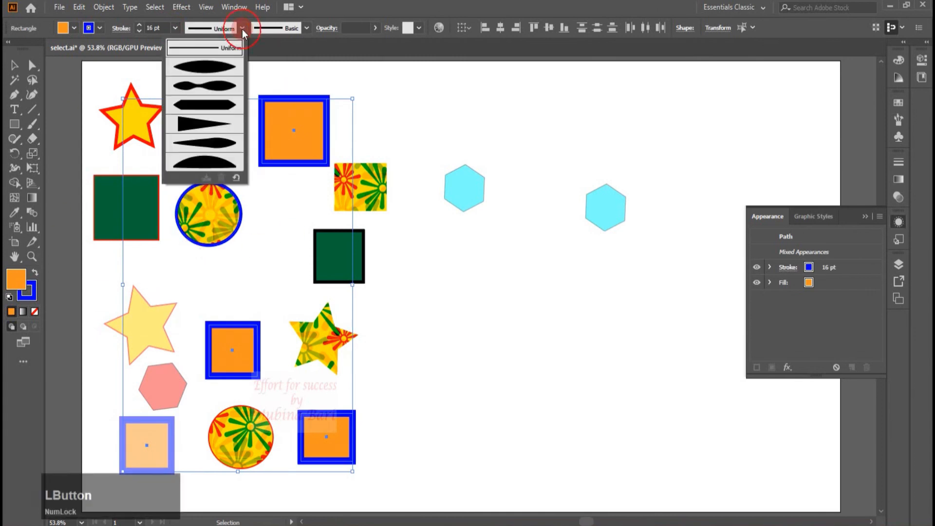
click(200, 125)
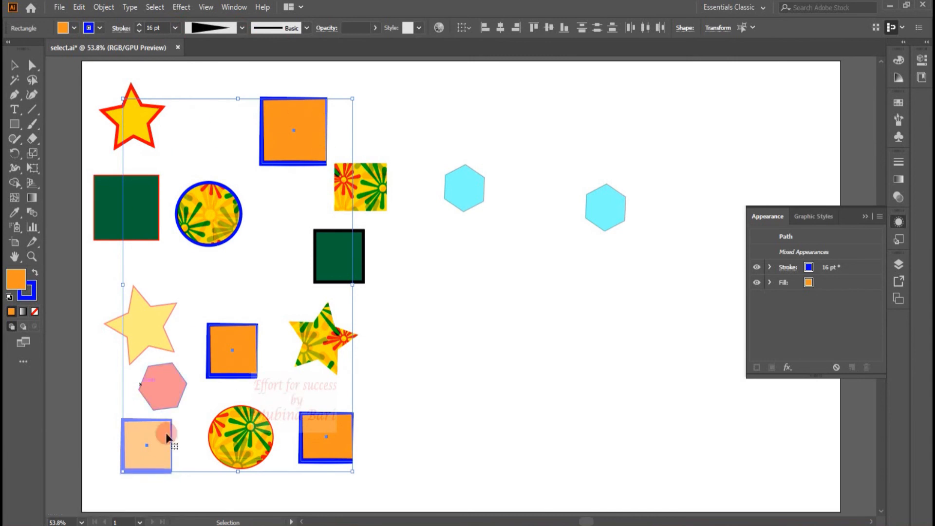
- Apply the Multilines brush to the selected objects' stroke
click(306, 28)
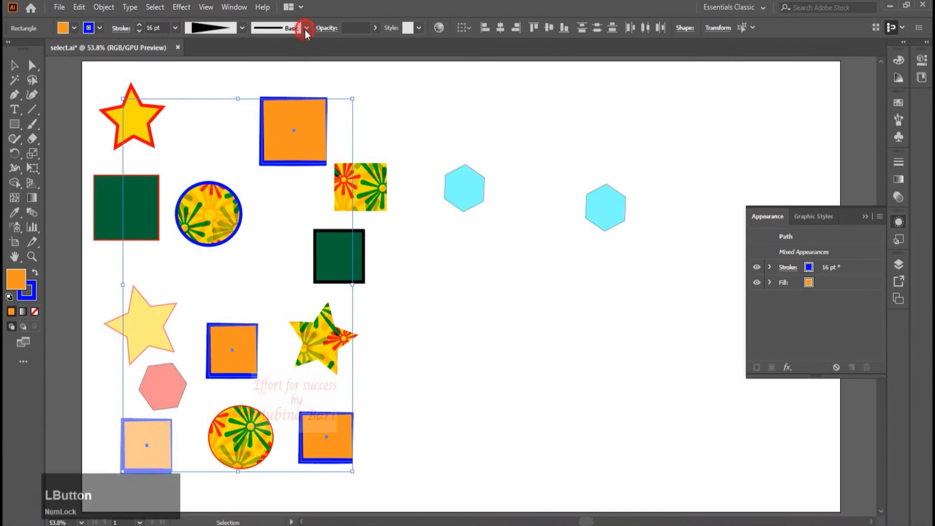
click(225, 115)
click(275, 83)
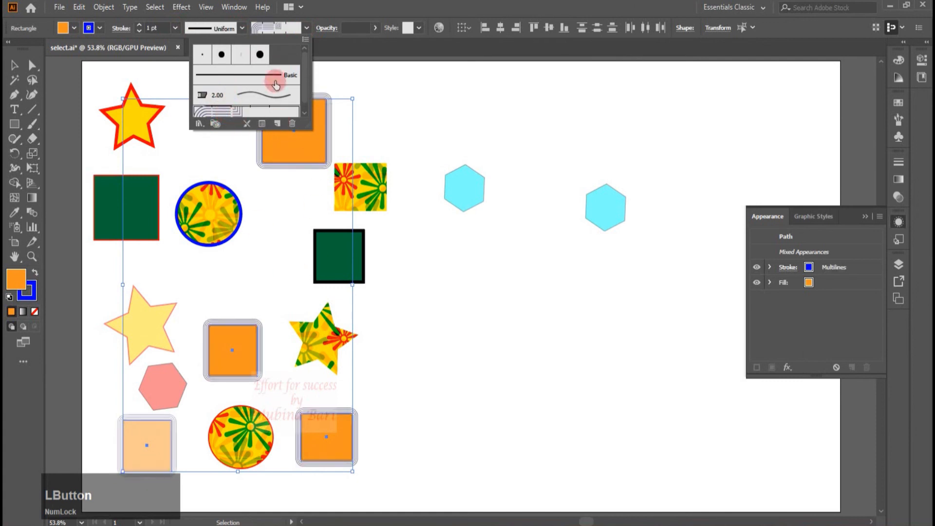
click(304, 81)
click(348, 65)
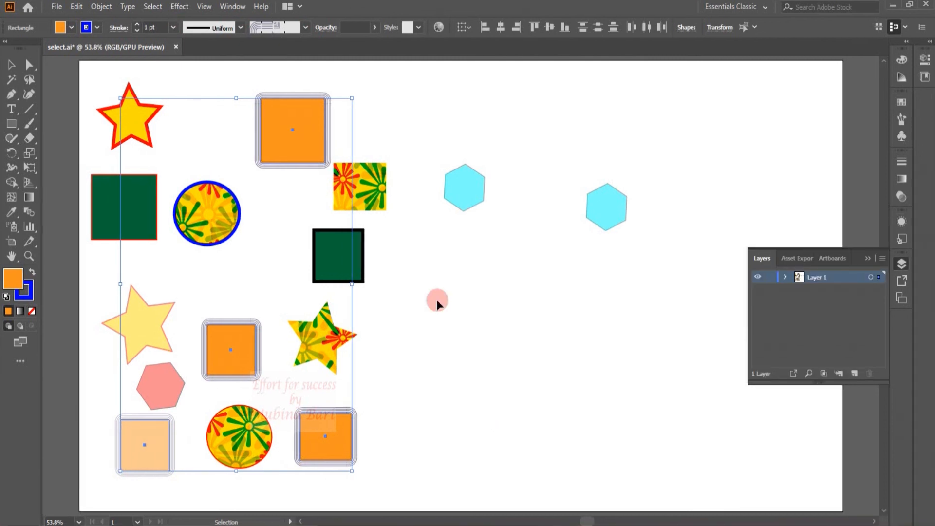
- Select the top orange square and use Select Similar Objects by fill colour to select all matching orange squares
click(420, 275)
click(303, 163)
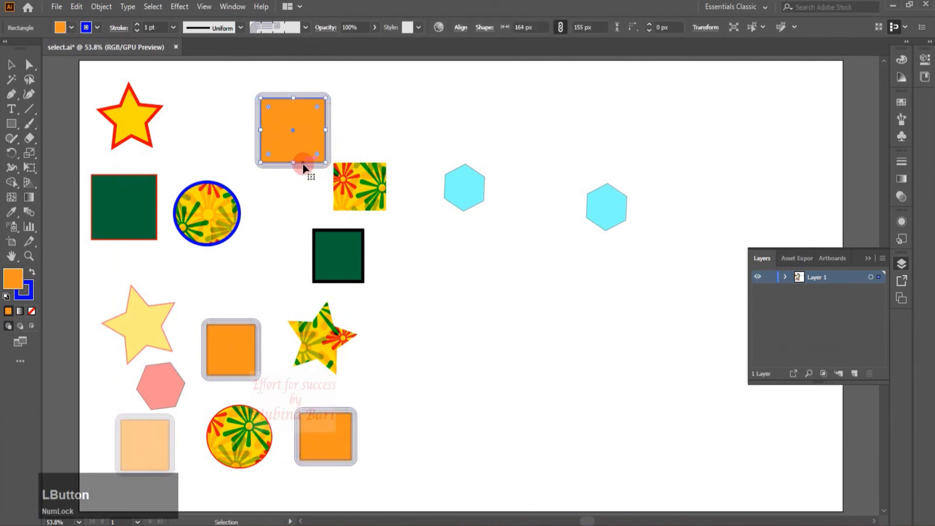
click(765, 27)
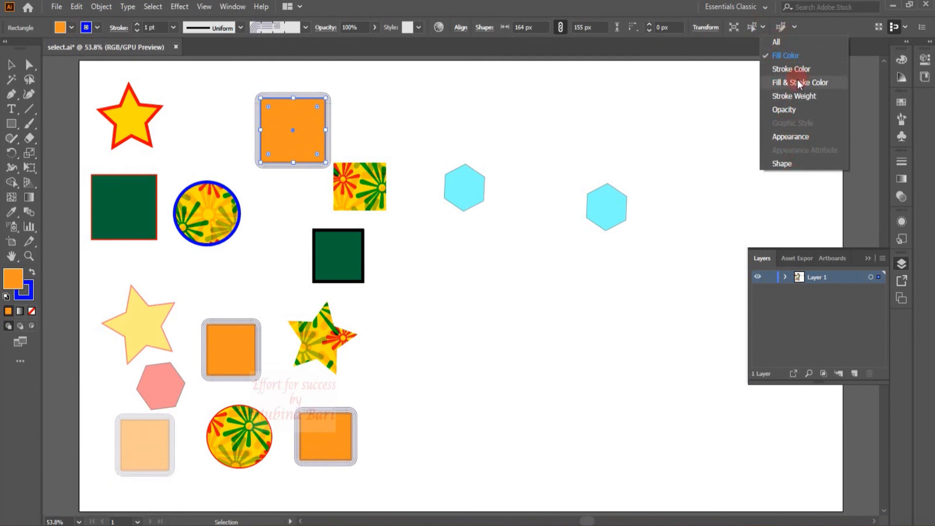
click(752, 26)
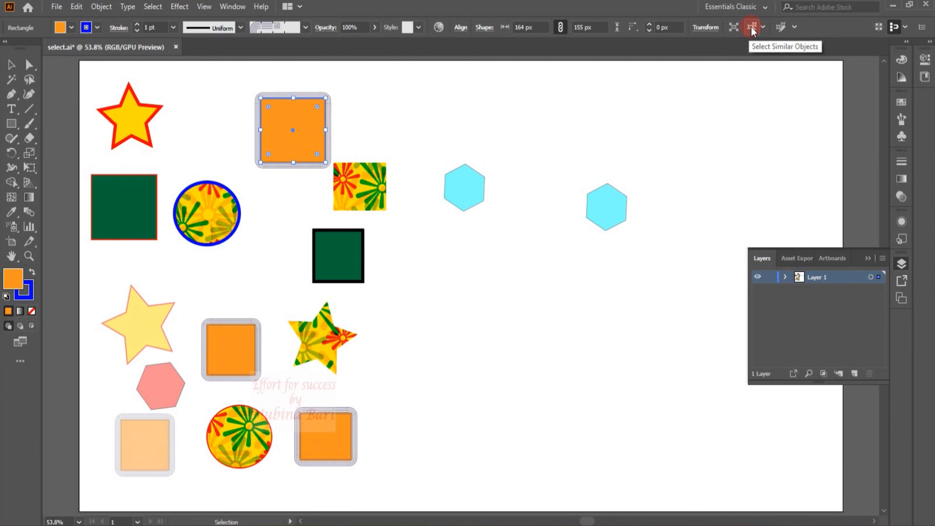
click(752, 28)
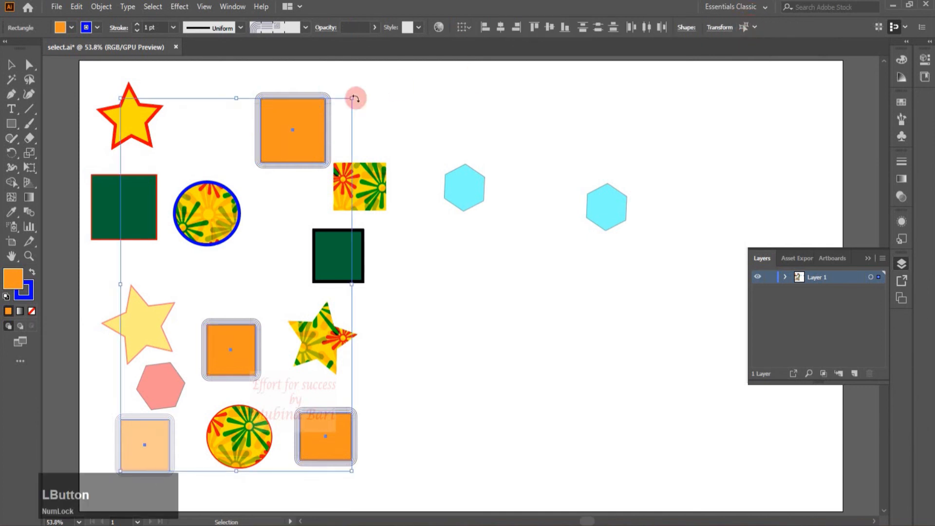
- Move the selected orange squares to the right, then undo the move
drag(319, 113, 544, 88)
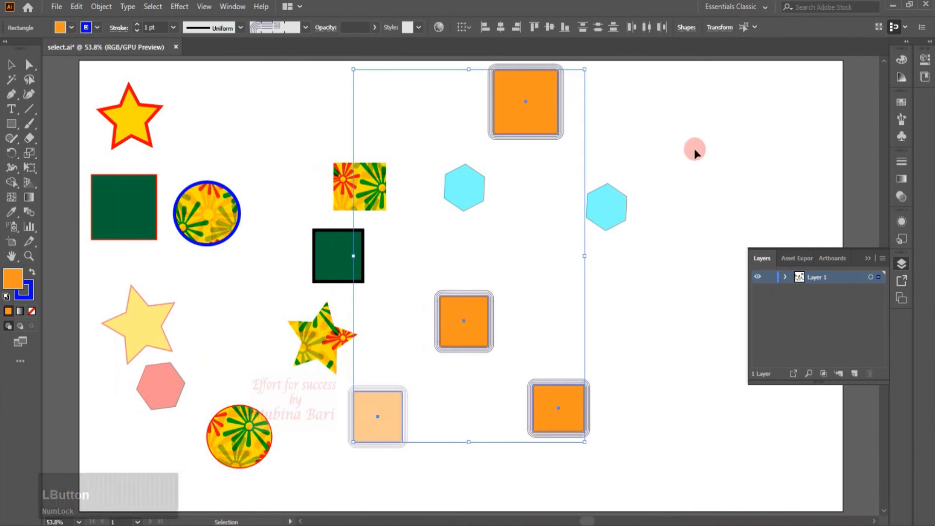
key(ctrl+z)
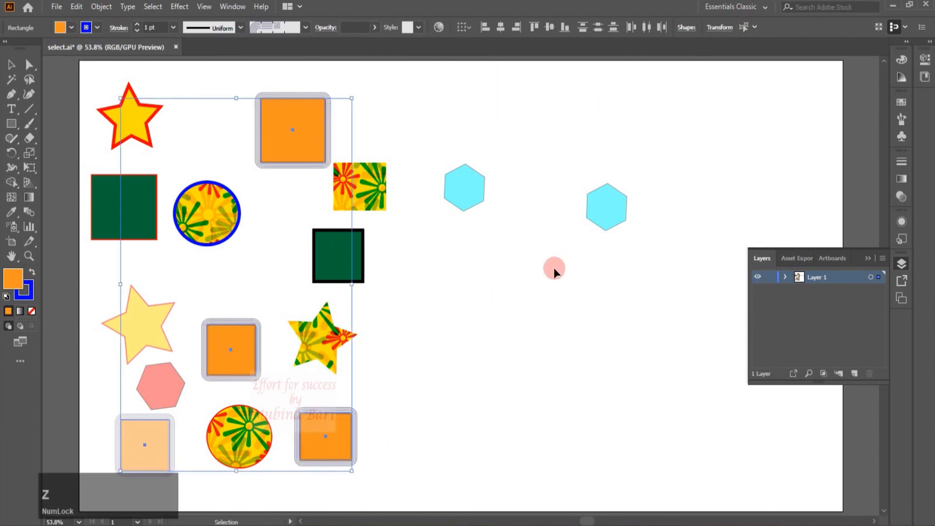
- Select the pattern-filled square, select all objects sharing its fill with Select Similar Objects, and move them right below the hexagons
click(553, 268)
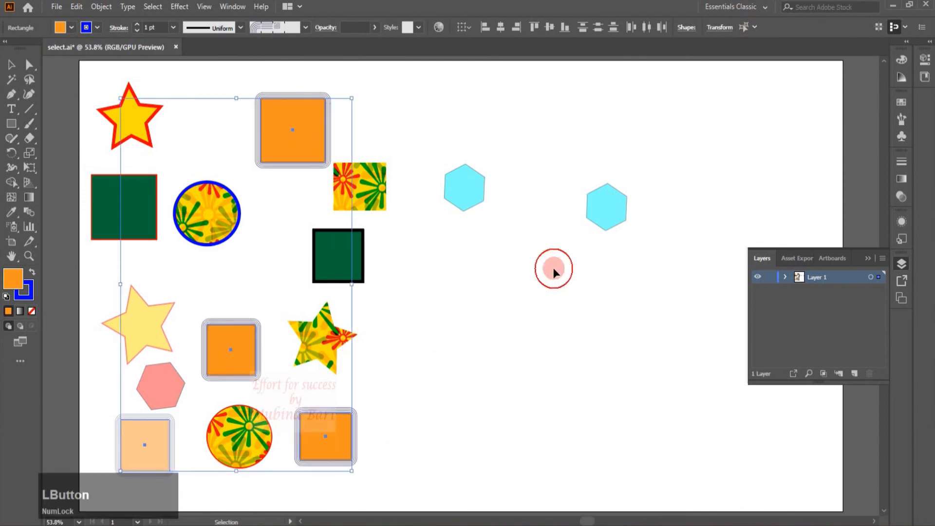
click(373, 199)
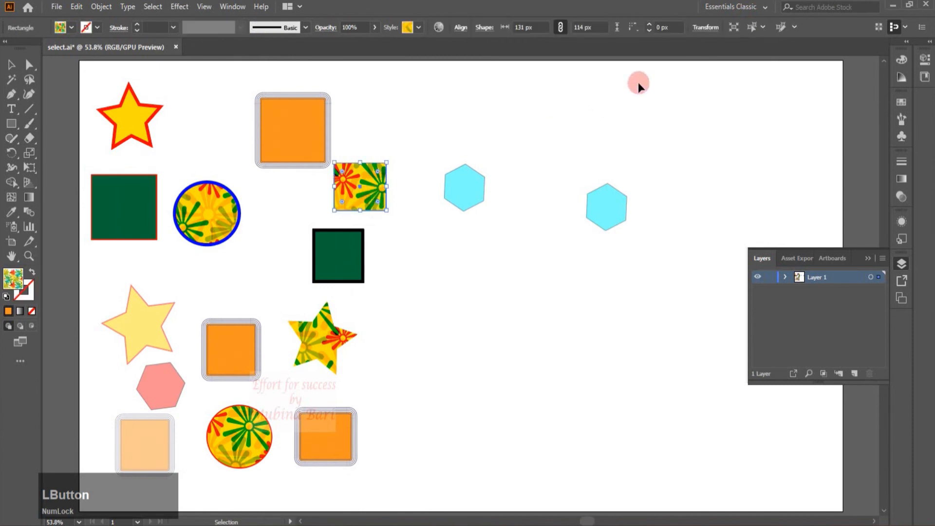
click(751, 29)
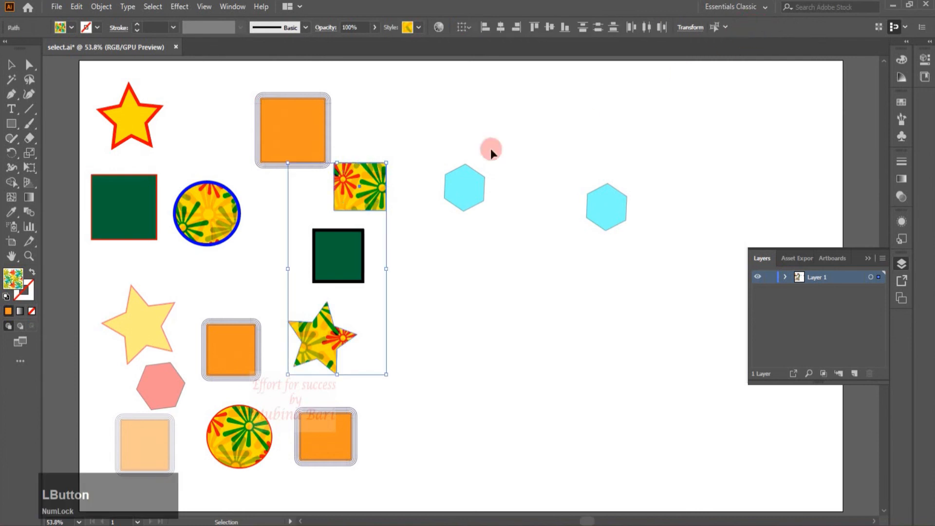
drag(372, 179, 531, 229)
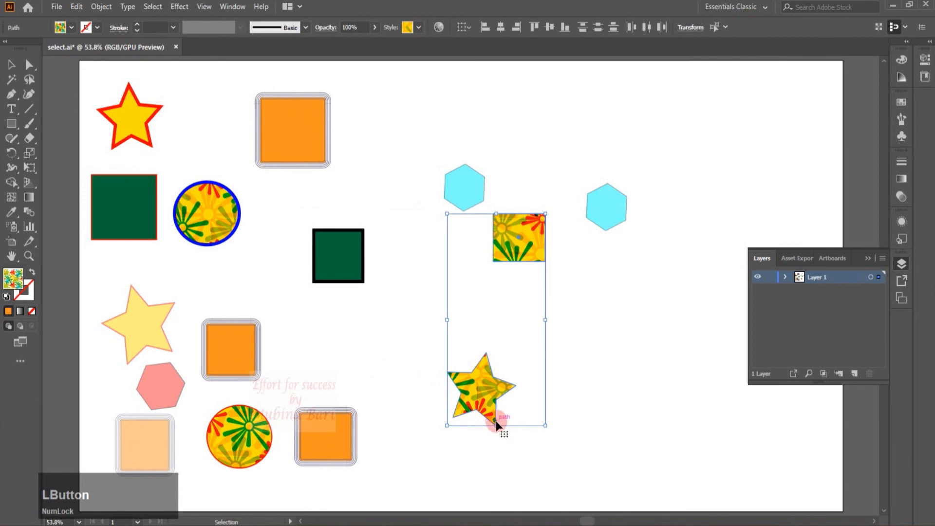